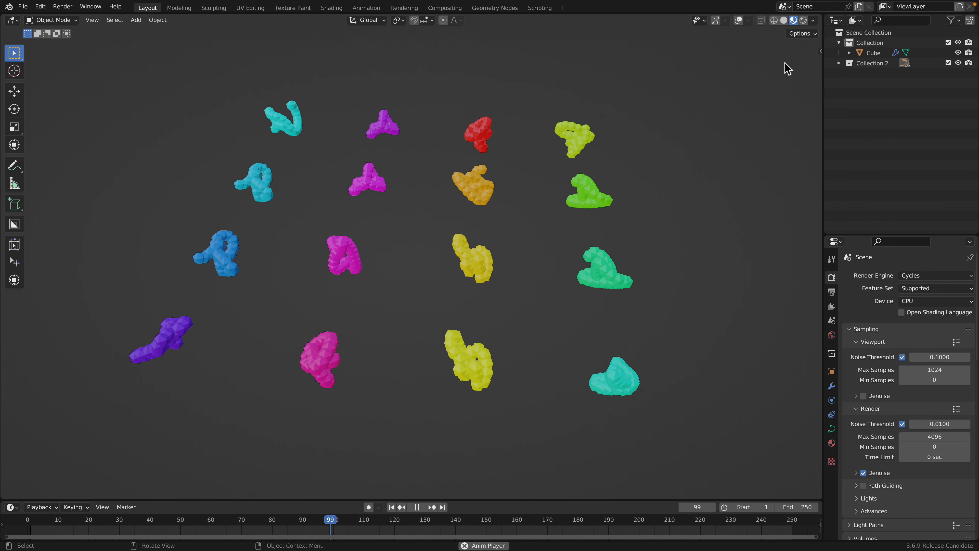
- Stop the playback, split the 3D viewport into two stacked areas and show the Sverchok Nodes tree in the upper one
key("space")
left_click_drag(821, 22, 810, 243)
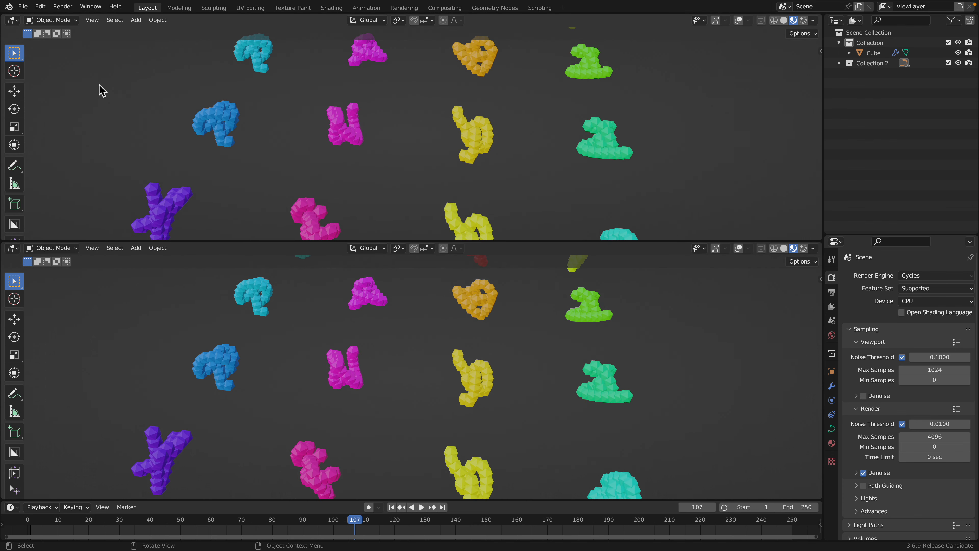
left_click(13, 20)
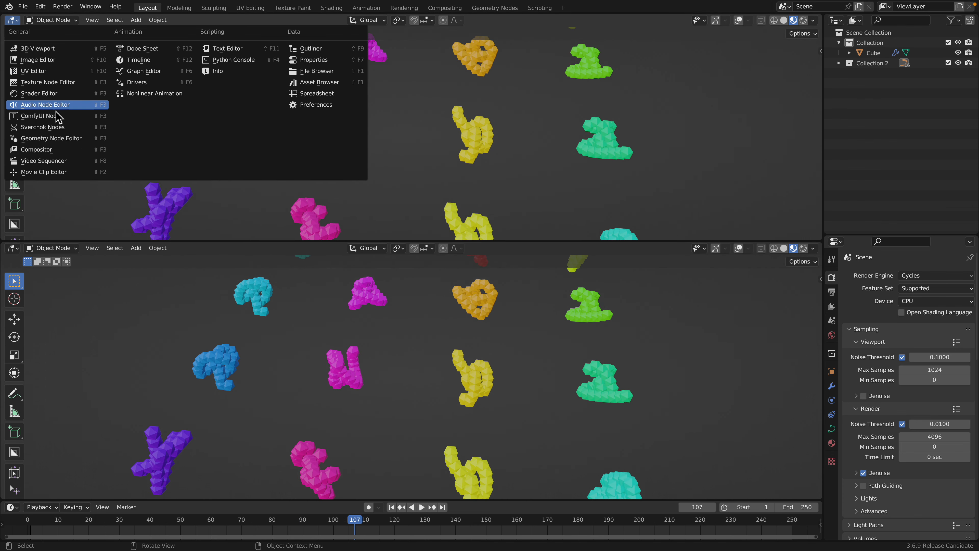
left_click(61, 128)
left_click(368, 20)
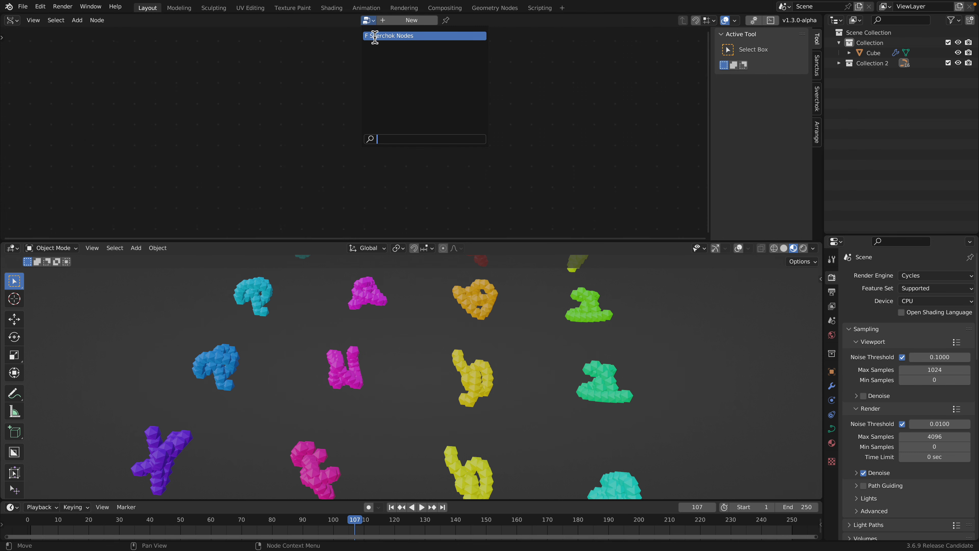
left_click(382, 34)
- Turn on gizmos and overlays in the lower 3D viewport and give that viewport slightly more height
left_click(715, 248)
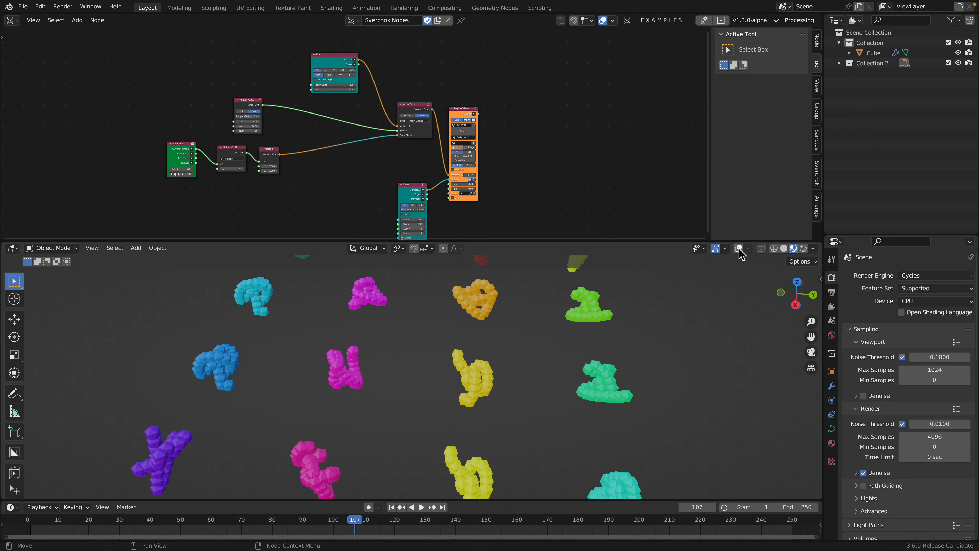
left_click(739, 248)
left_click_drag(724, 242, 724, 219)
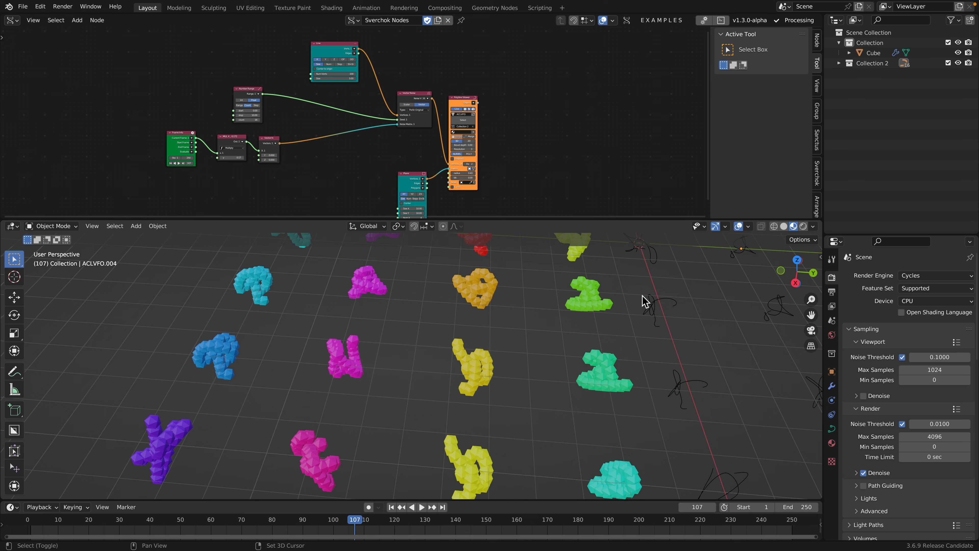
- Select all the line curves beside the coloured shapes and play the animation briefly to watch them deform
scroll(422, 294, "down", 3)
middle_click_drag(642, 301, 446, 308, "shift")
left_click_drag(443, 270, 763, 463)
key("space")
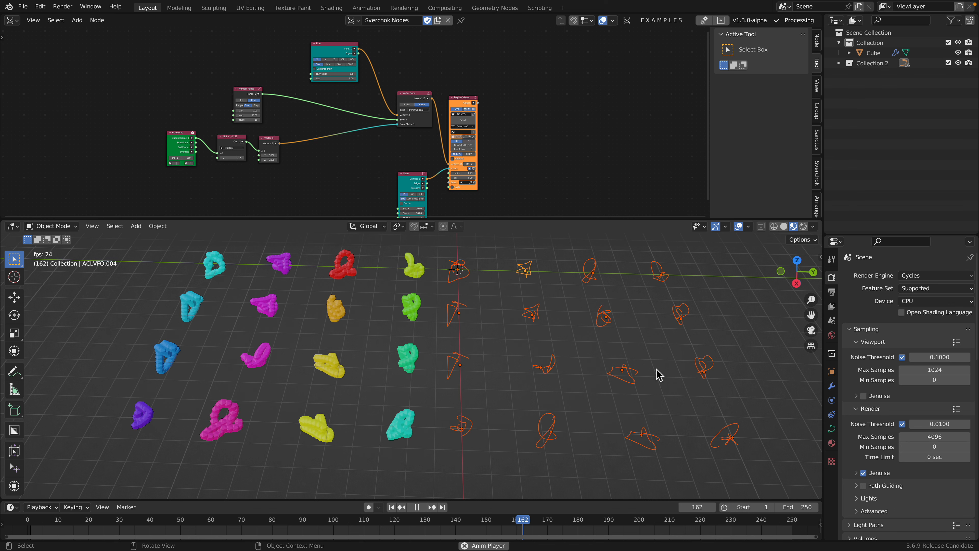
scroll(466, 420, "up", 1)
middle_click_drag(558, 422, 521, 427, "shift")
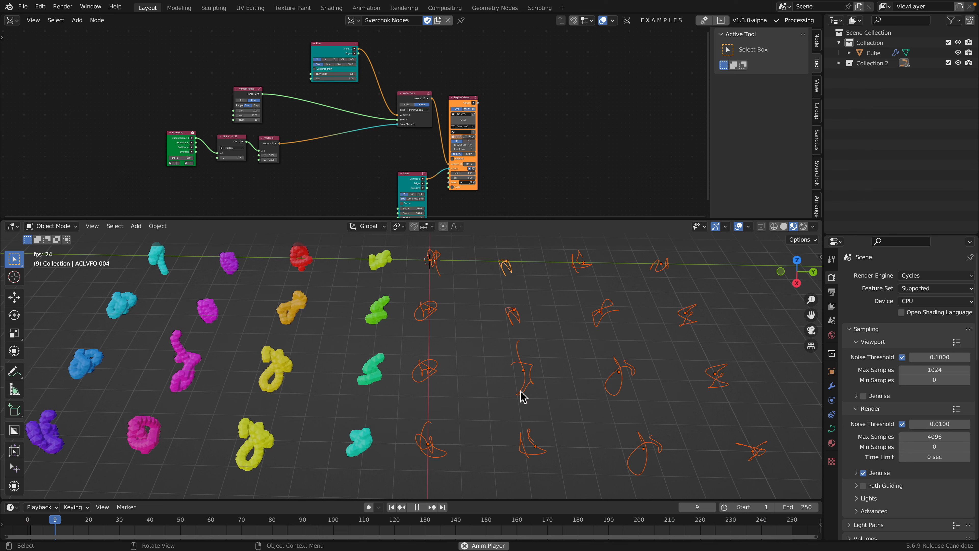
key("space")
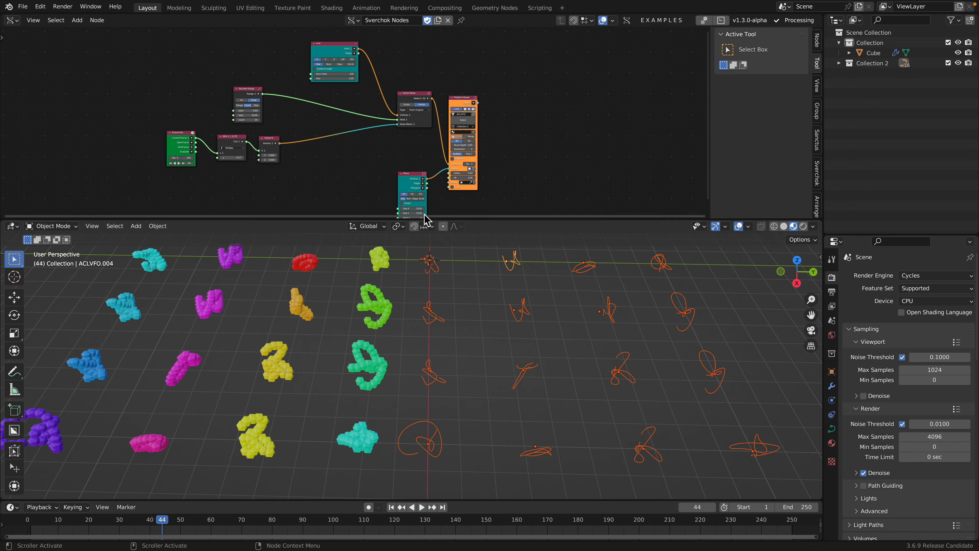
- Enlarge the node editor area and rearrange the Line and Vector Noise nodes so their connection is easy to follow
left_click_drag(425, 219, 428, 358)
scroll(376, 234, "up", 3)
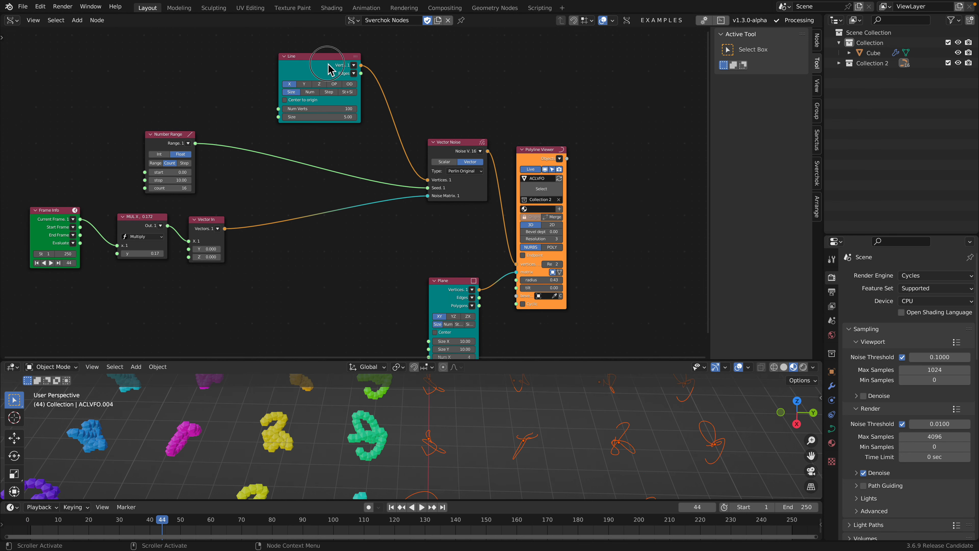
left_click_drag(328, 63, 348, 70)
left_click_drag(438, 143, 438, 112)
left_click_drag(539, 154, 549, 112)
scroll(421, 140, "up", 2)
middle_click_drag(421, 141, 452, 184)
left_click_drag(359, 108, 340, 91)
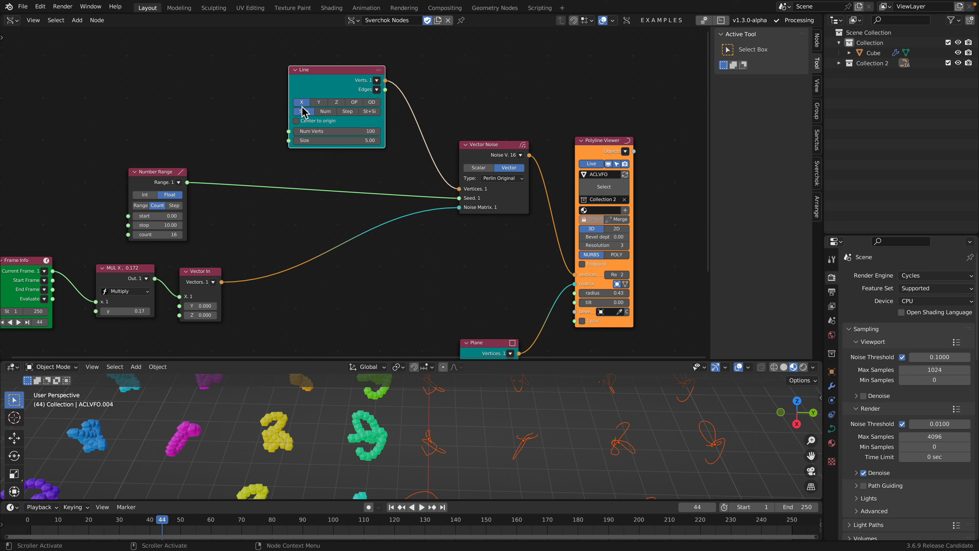
left_click_drag(492, 149, 485, 133)
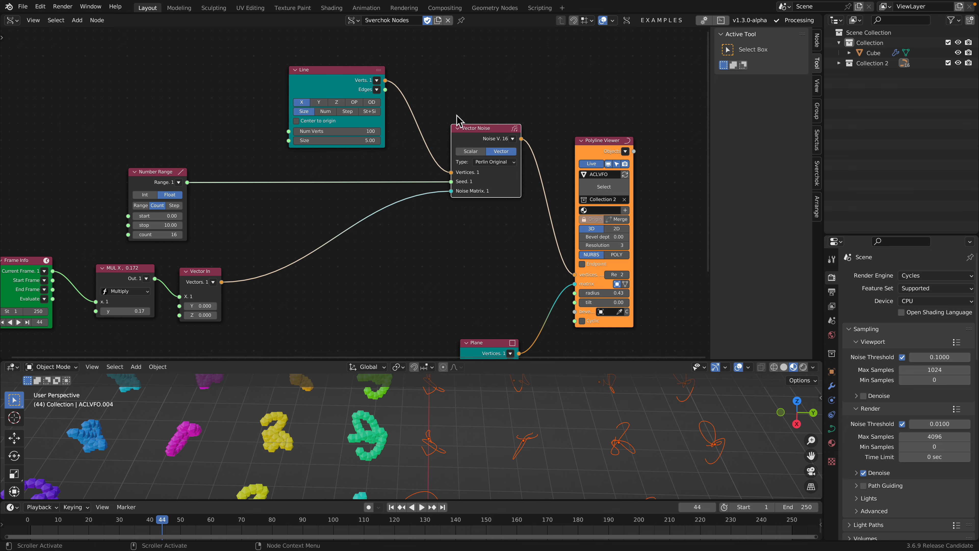
- Place the Number Range node below the Line node and switch its range mode to Step
left_click_drag(157, 180, 294, 179)
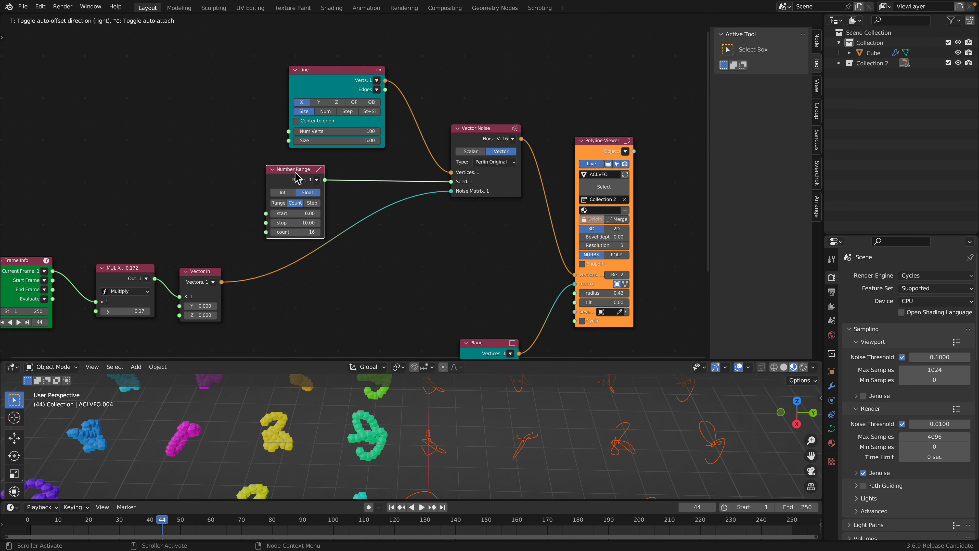
scroll(297, 181, "up", 1)
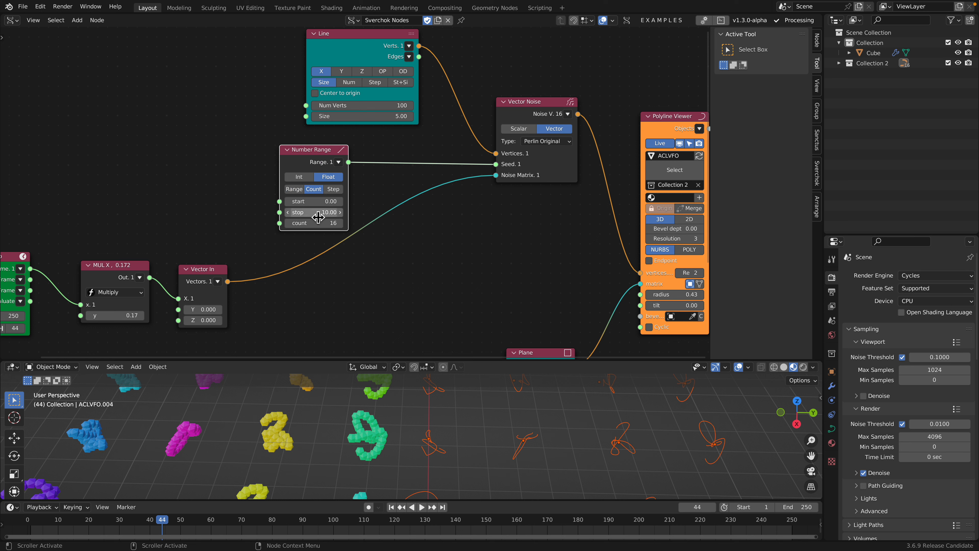
left_click_drag(327, 216, 292, 209)
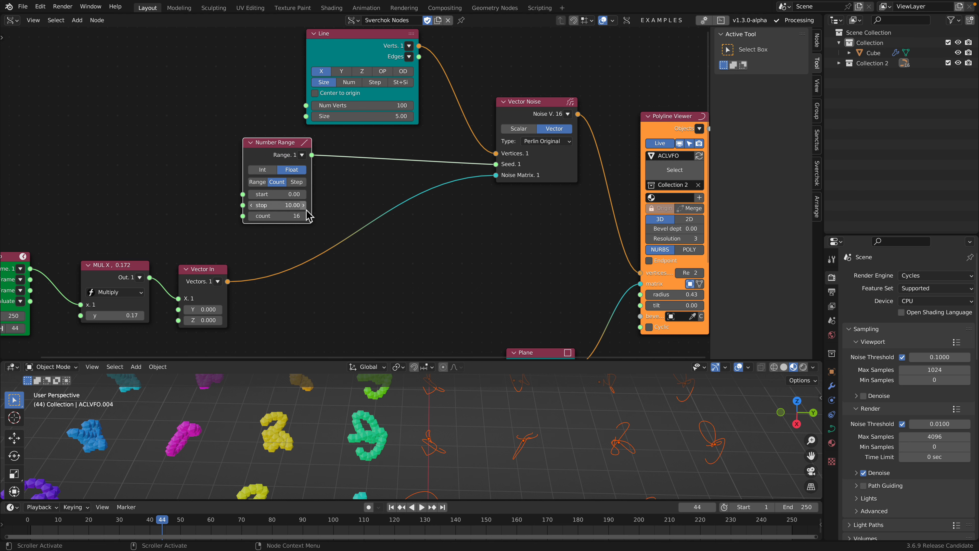
left_click(296, 182)
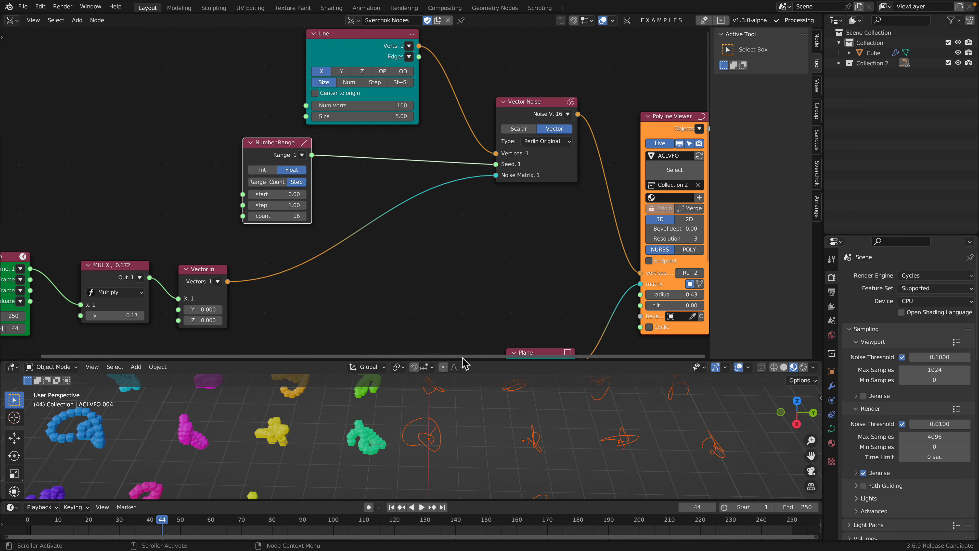
- Enlarge the 3D viewport, play the animation briefly to check the stepped seeds, and give the node editor back some height
left_click_drag(466, 362, 466, 206)
key("space")
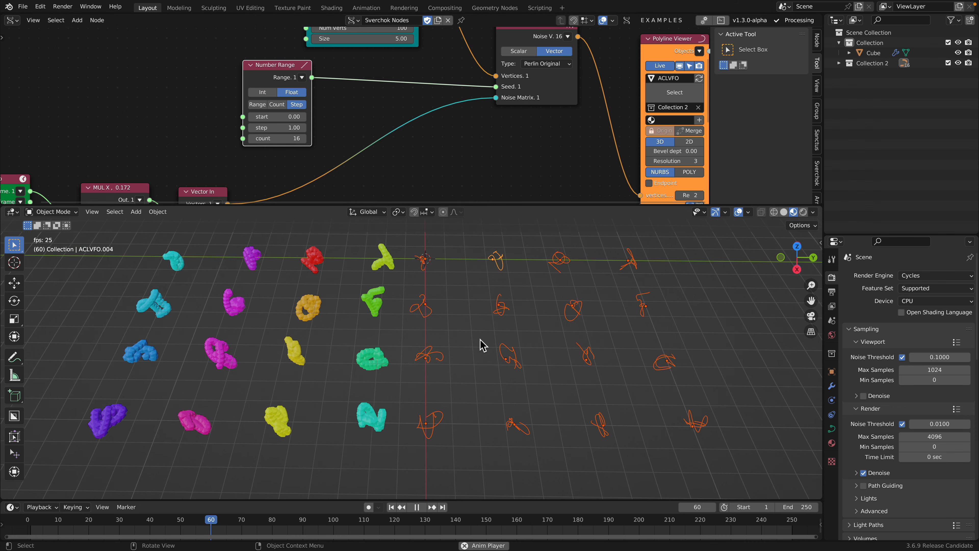
key("space")
left_click_drag(448, 205, 447, 254)
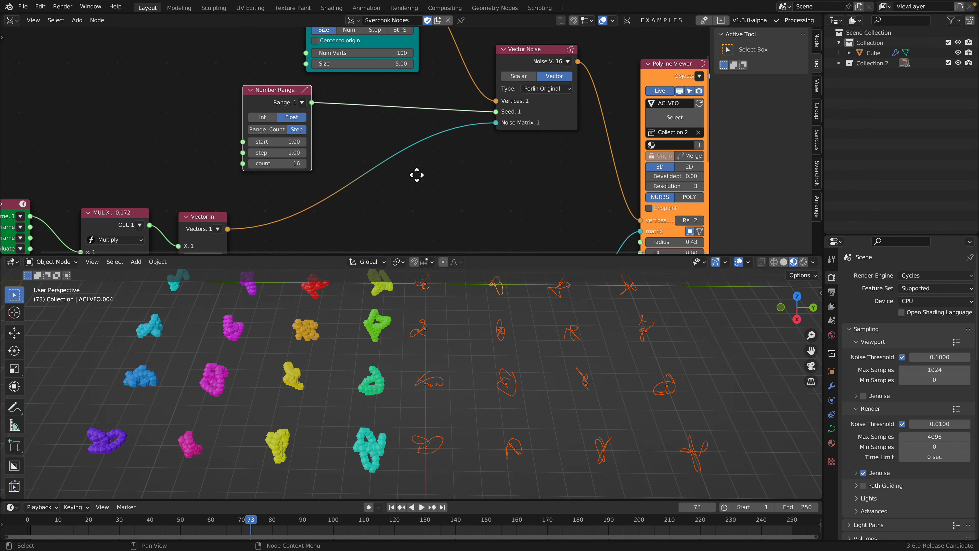
- Move the Vector In, Multiply and Frame Info nodes closer together beneath the Number Range and Vector Noise nodes
middle_click_drag(416, 173, 453, 133)
left_click_drag(250, 177, 479, 125)
left_click_drag(164, 178, 362, 154)
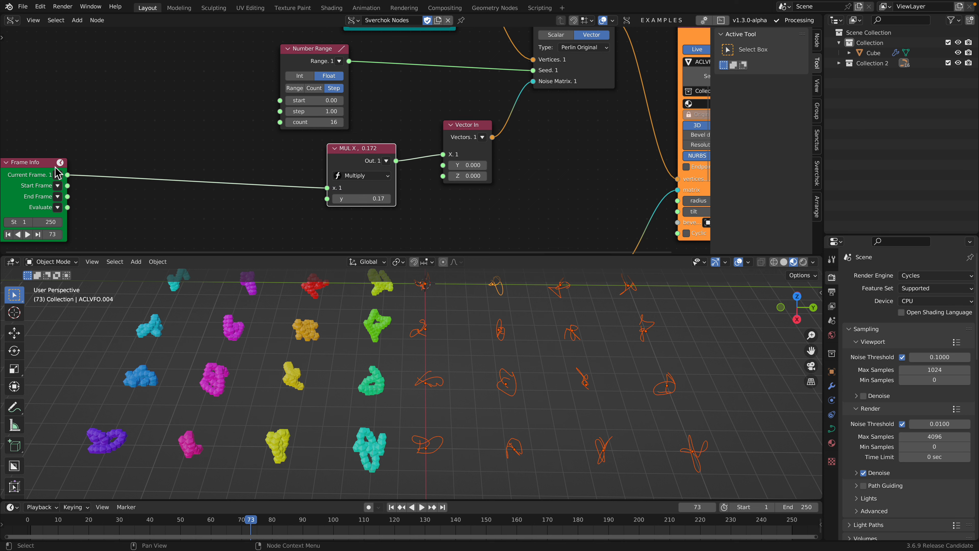
left_click_drag(55, 167, 219, 155)
scroll(426, 168, "up", 1)
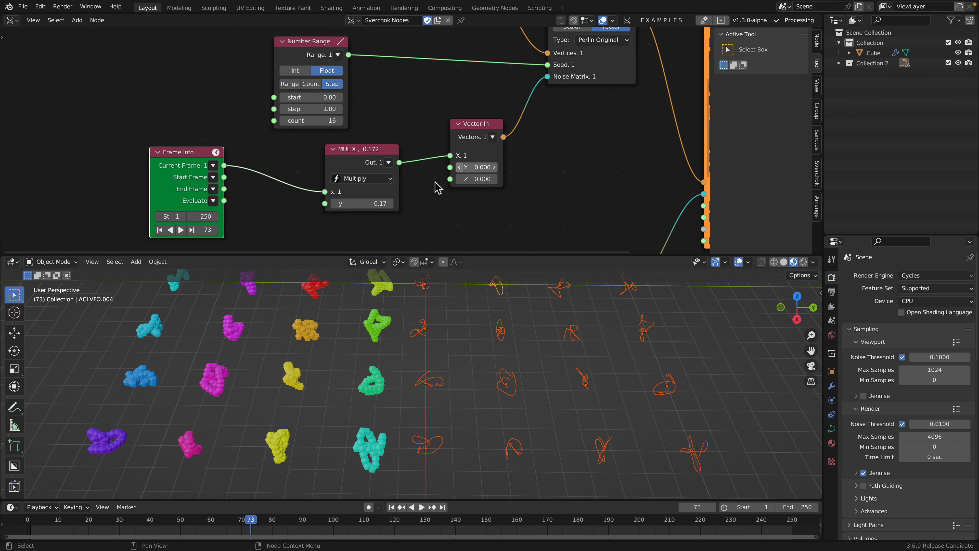
left_click_drag(192, 152, 195, 152)
middle_click_drag(288, 162, 280, 151)
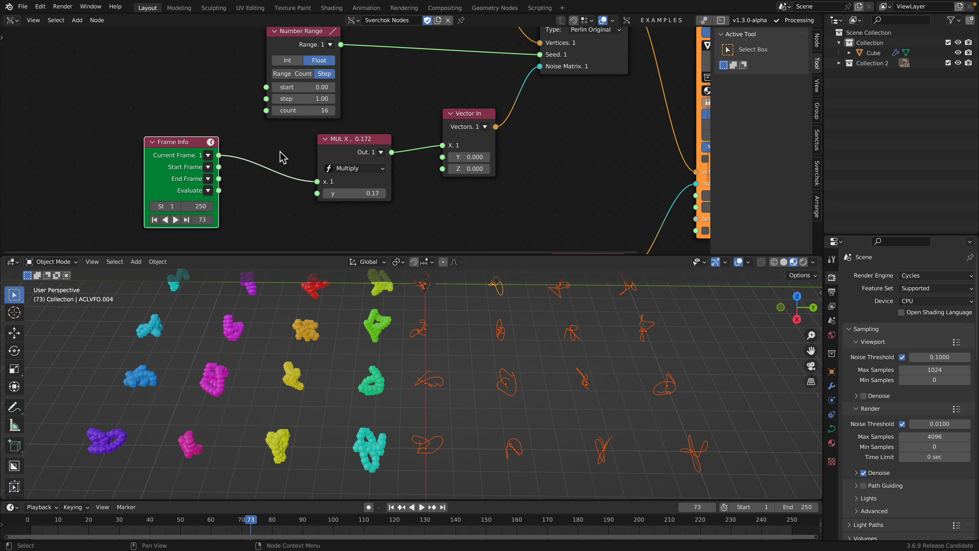
- Set the Multiply node's y value to 0.29 and play the animation briefly to check the speed
mouse_move(354, 193)
left_mouse_down()
mouse_move(381, 193)
mouse_move(359, 197)
left_mouse_up()
key("space")
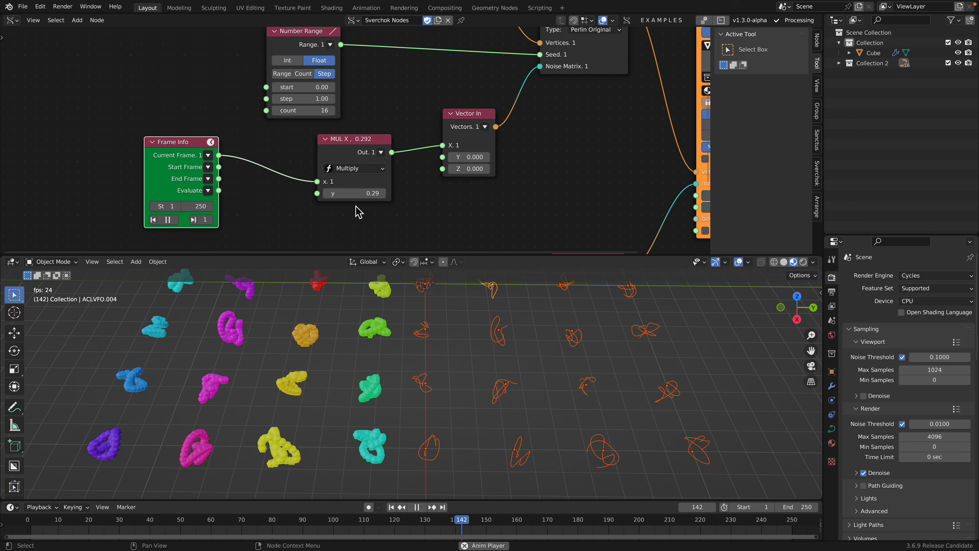
key("space")
- Move the Plane node up beside the Polyline Viewer and set its Size X and Size Y to 8.85
scroll(368, 208, "down", 5)
middle_click_drag(379, 206, 279, 156)
left_click_drag(387, 222, 383, 154)
scroll(383, 155, "up", 4)
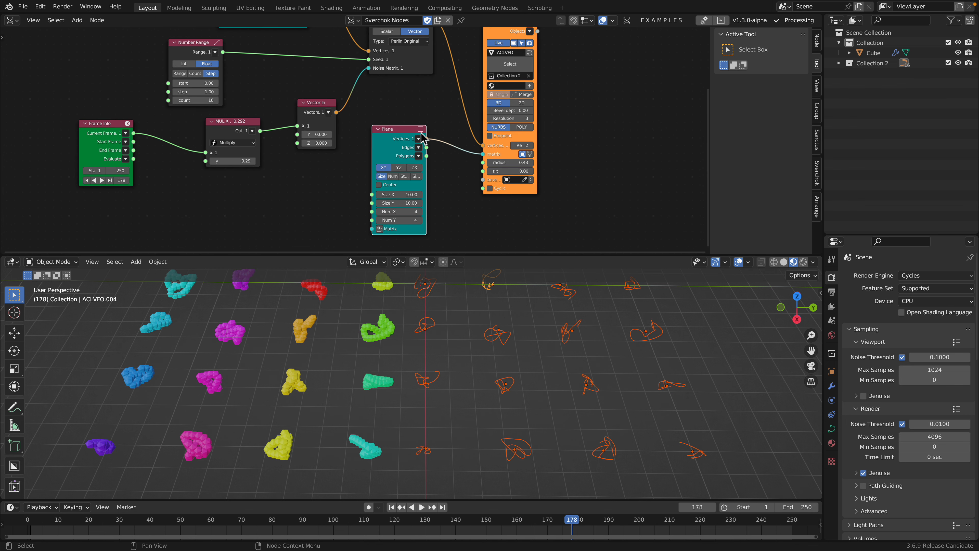
left_click_drag(420, 182, 396, 182)
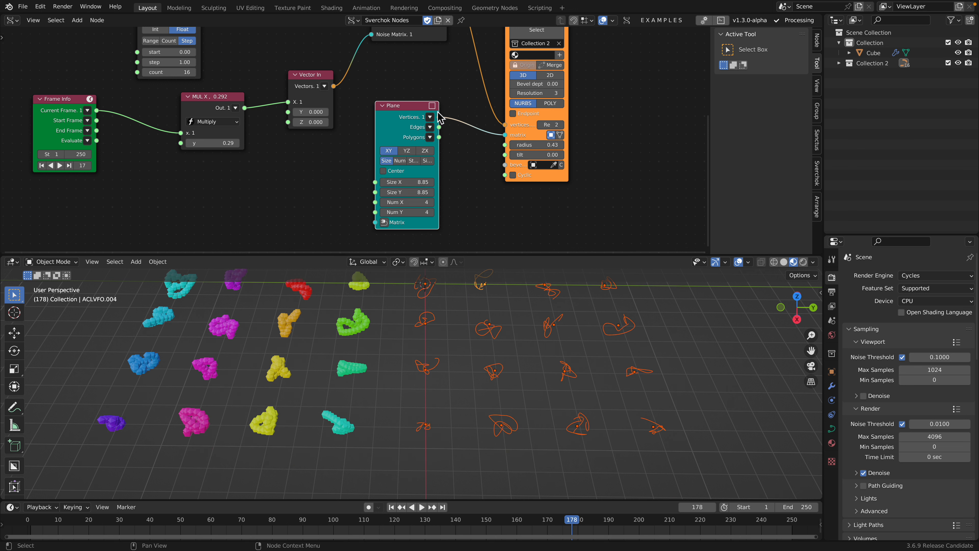
left_click_drag(417, 106, 417, 100)
- Bring the Polyline Viewer node into view and examine the contents of Collection 2 in the scene hierarchy
middle_click_drag(466, 158, 446, 225)
left_click_drag(498, 101, 498, 89)
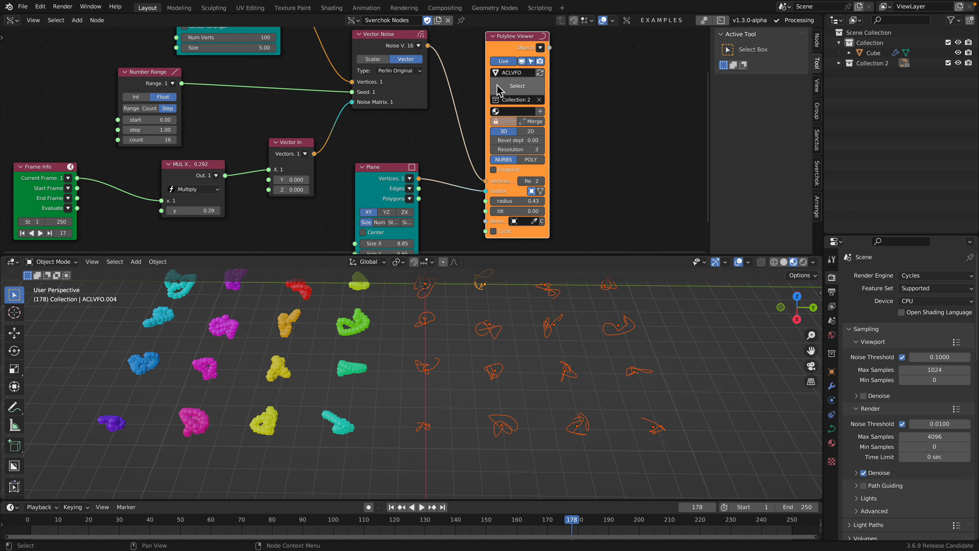
left_click(839, 63)
left_click(873, 63)
left_click(841, 64)
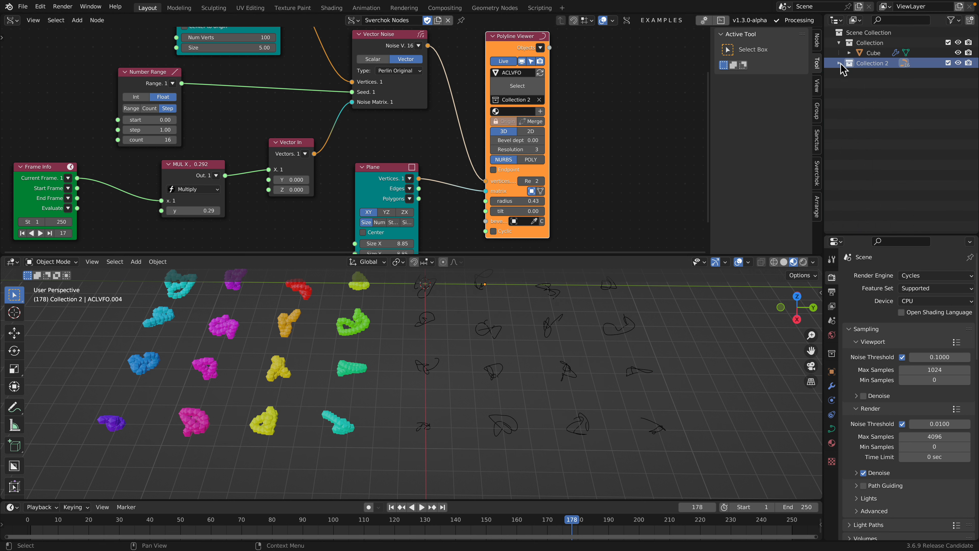
- Select individual generated curves in the viewport, and finally the whole grid of curves, to examine them as separate objects
left_click_drag(536, 312, 667, 440)
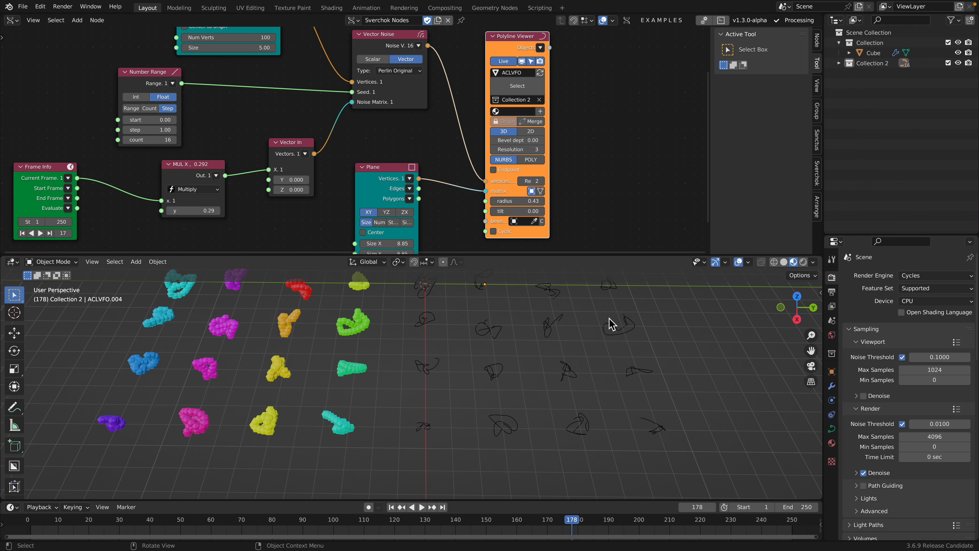
left_click(554, 325)
scroll(559, 341, "up", 2)
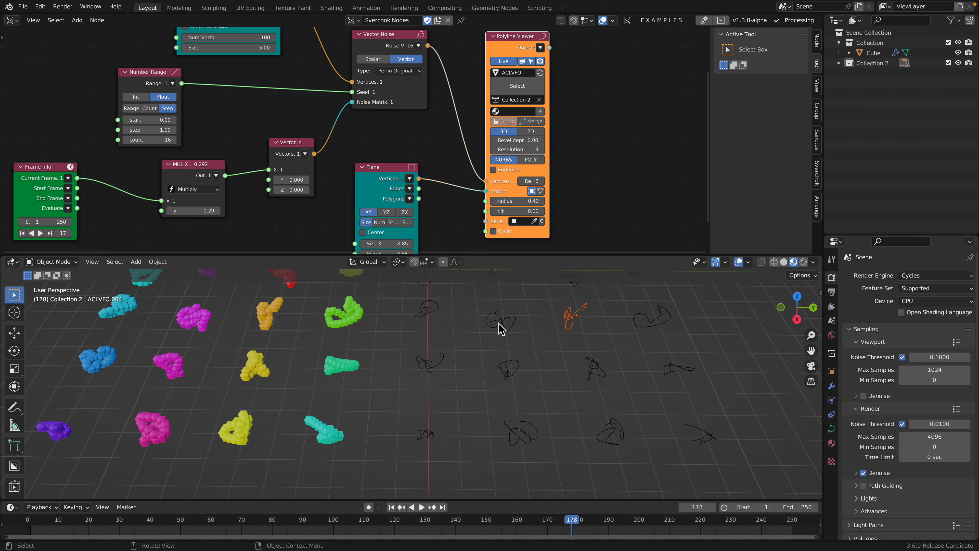
scroll(574, 359, "down", 2)
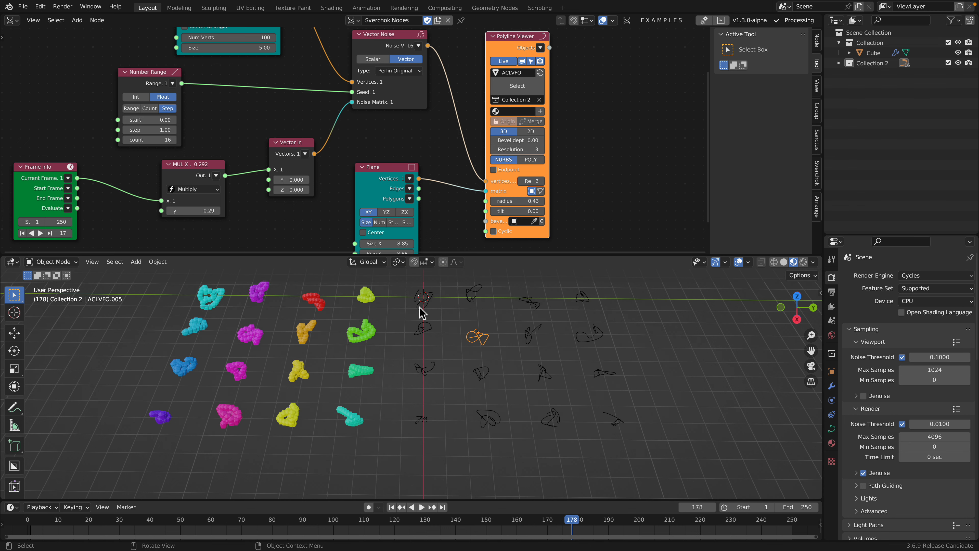
left_click_drag(401, 296, 596, 427)
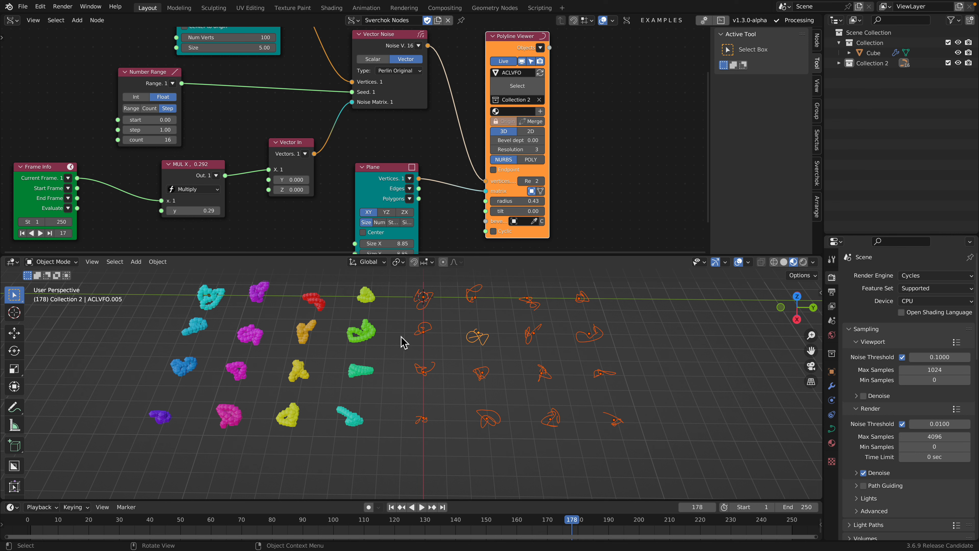
- Select the Cube object with the coloured shapes and switch the upper area to the Geometry Node Editor, framing its whole node tree
middle_click_drag(401, 337, 533, 356, "shift")
left_click(497, 351)
scroll(540, 383, "up", 2)
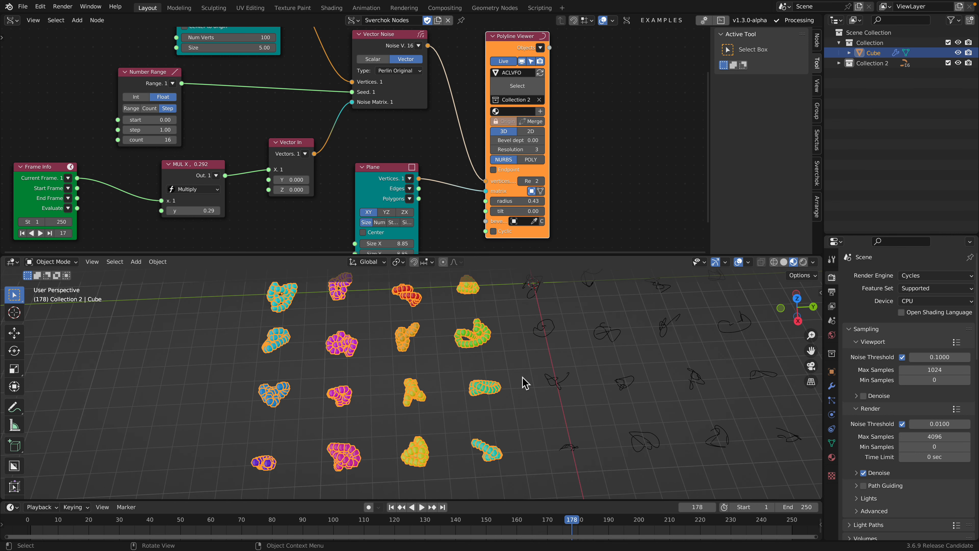
left_click(15, 21)
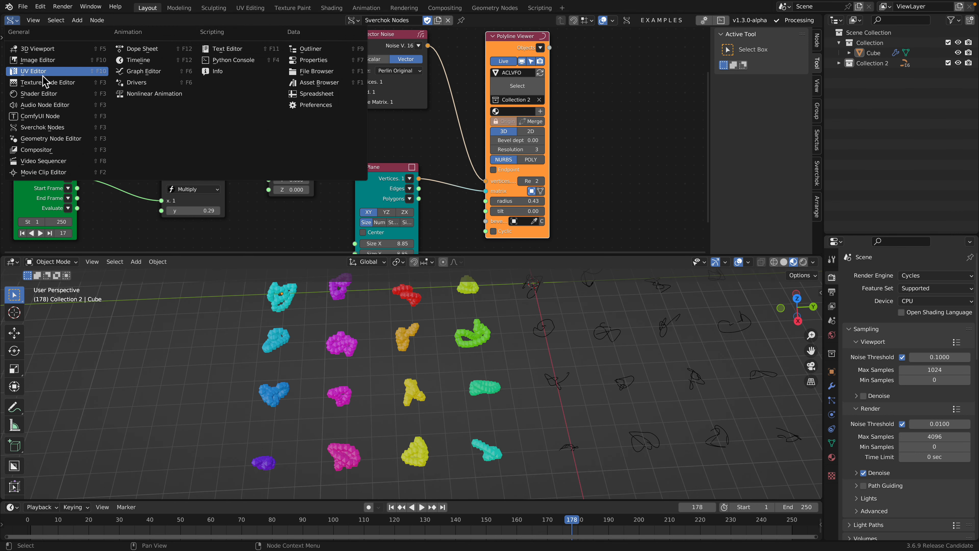
left_click(58, 138)
scroll(376, 90, "down", 4)
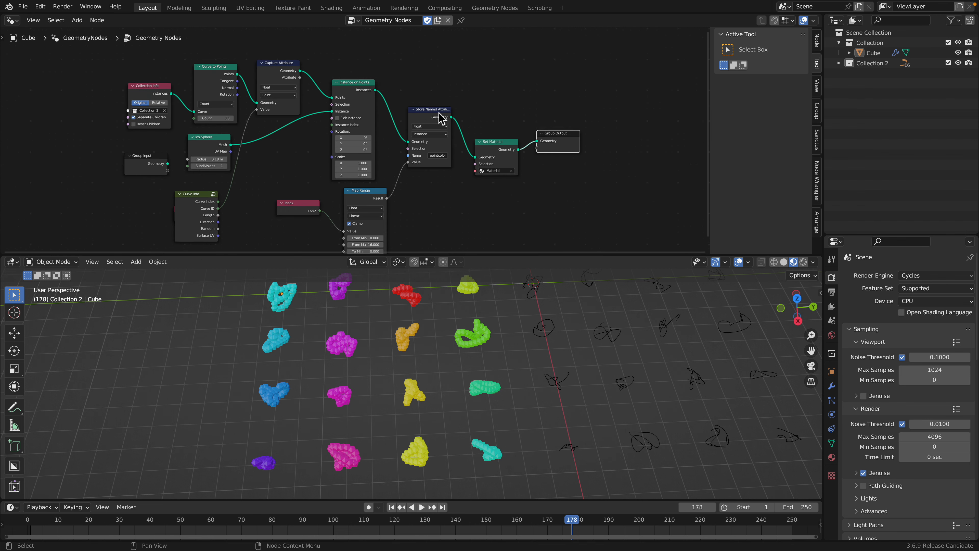
- Enlarge the geometry node editor, play the animation briefly, and select the Set Material node
left_click_drag(536, 256, 529, 293)
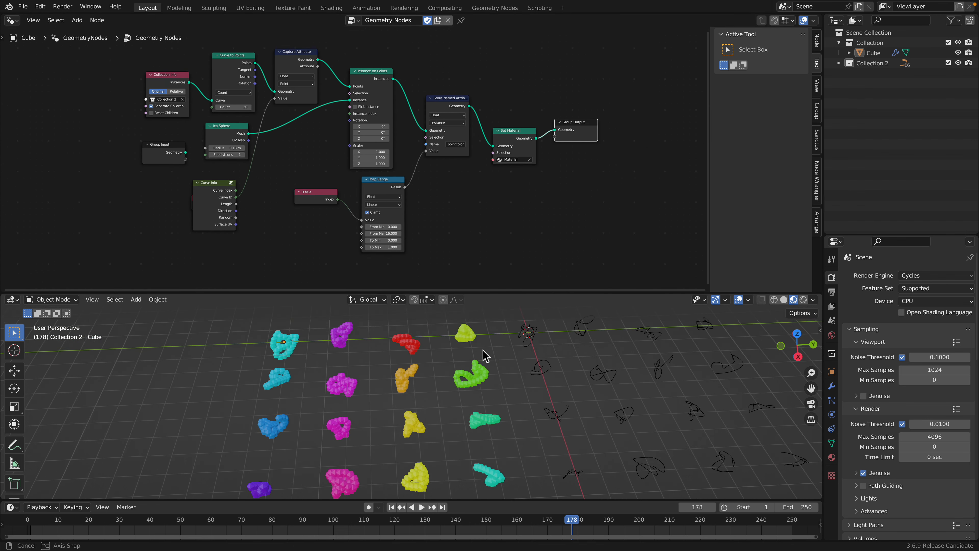
key("space")
key("space")
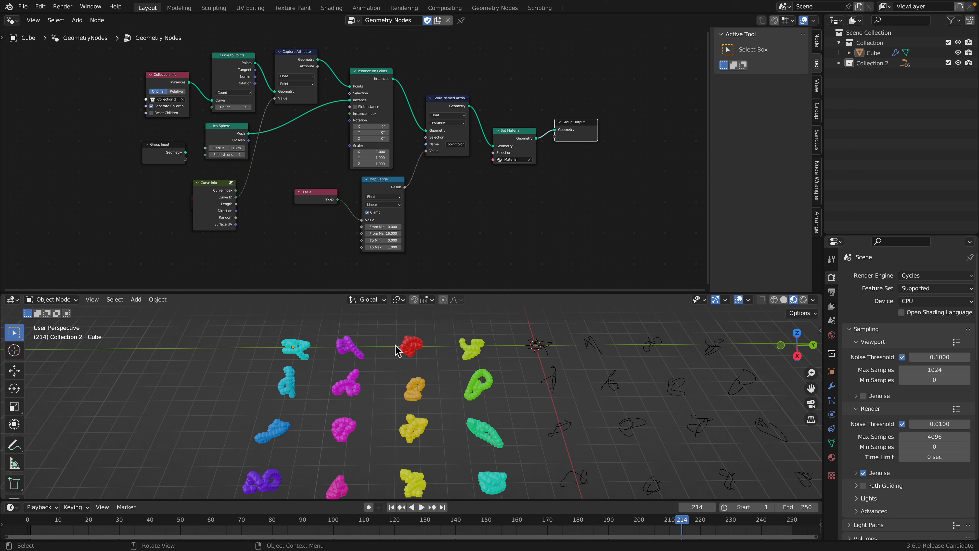
scroll(539, 175, "up", 1)
left_click_drag(544, 136, 545, 134)
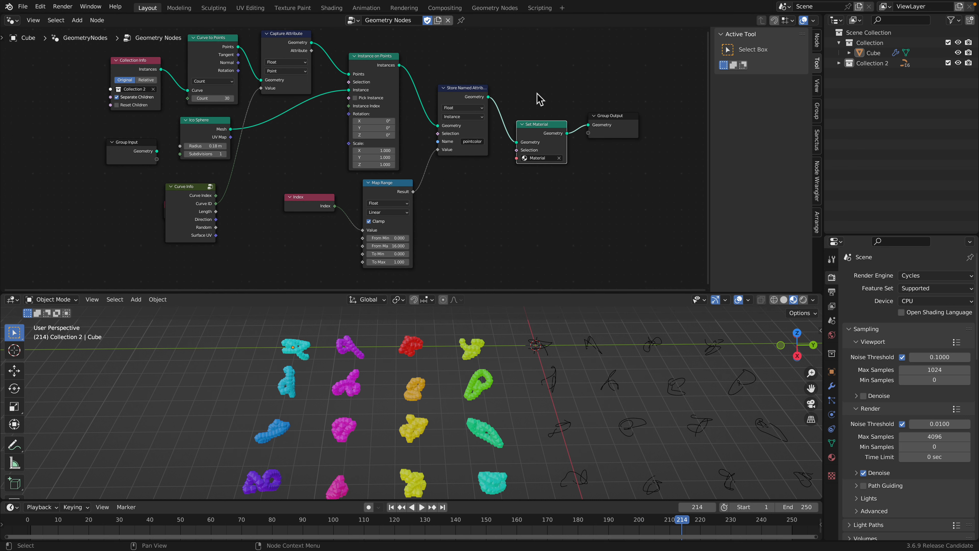
- Split off a second area beside the geometry node editor, make it a Shader Editor without sidebar, and frame the material's Attribute and Hue/Saturation/Value nodes
left_click_drag(821, 20, 511, 27)
left_click(523, 20)
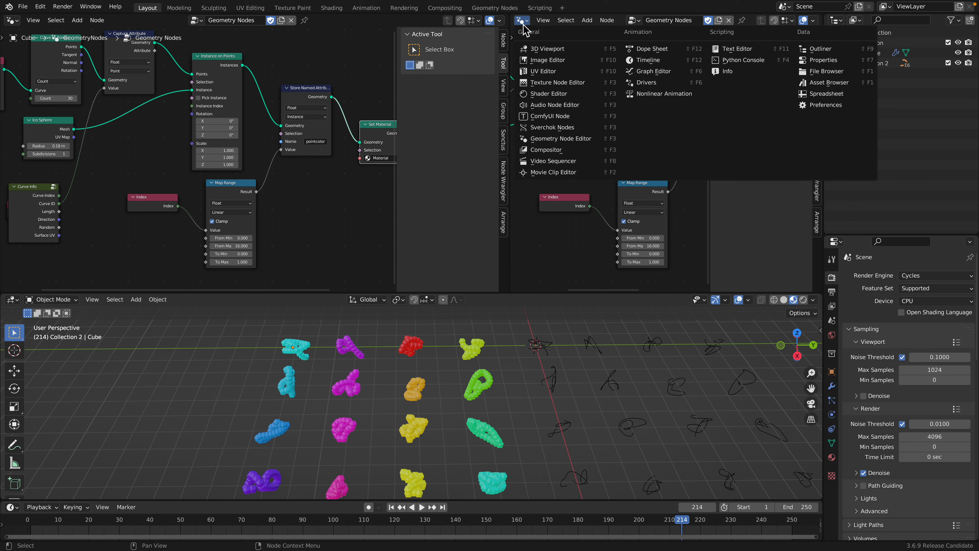
left_click(552, 94)
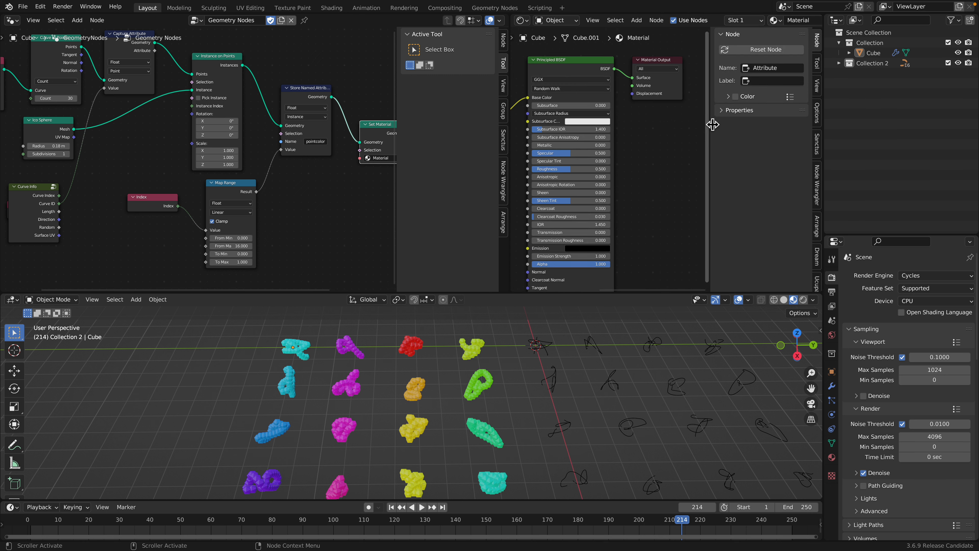
key("n")
middle_click_drag(688, 157, 739, 155)
scroll(737, 152, "up", 1)
middle_click_drag(609, 150, 665, 140)
scroll(667, 145, "down", 1)
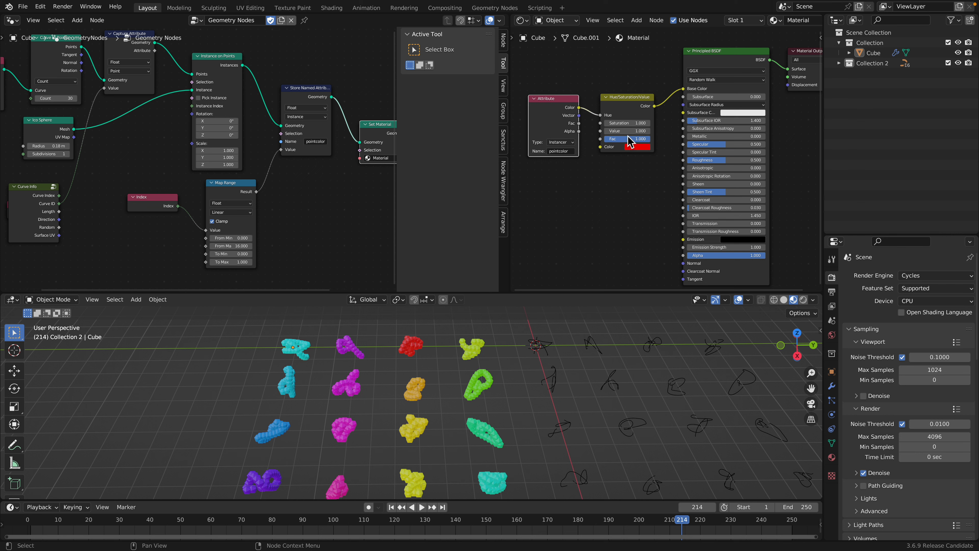
- Change the Color of the Hue/Saturation/Value node in the material from red to orange
left_click(632, 146)
mouse_move(646, 114)
left_mouse_down()
mouse_move(689, 114)
mouse_move(659, 115)
left_mouse_up()
left_click_drag(654, 73, 638, 90)
scroll(586, 92, "up", 4)
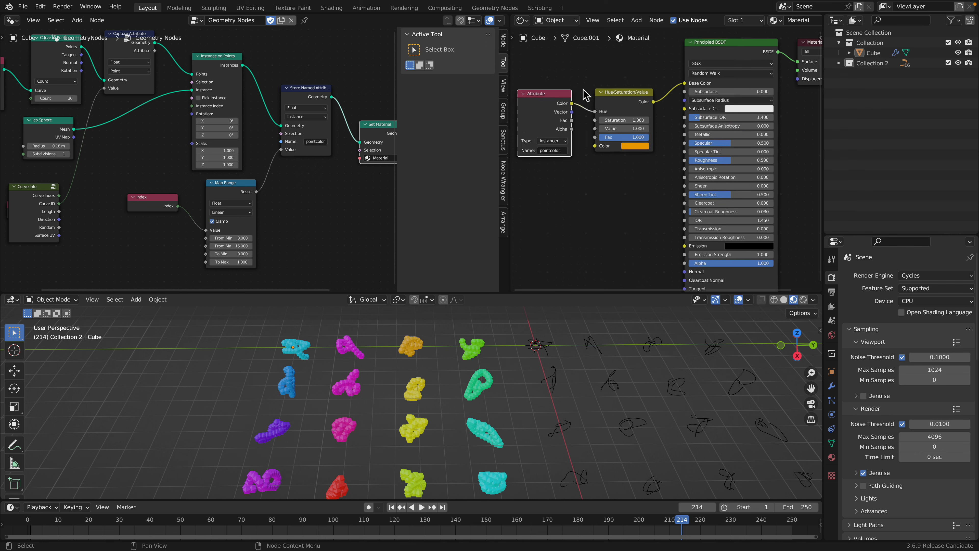
- Review the Type options of the material's Attribute node, choose Instancer, and move the node slightly lower
left_click(586, 92)
middle_click_drag(586, 92, 607, 88)
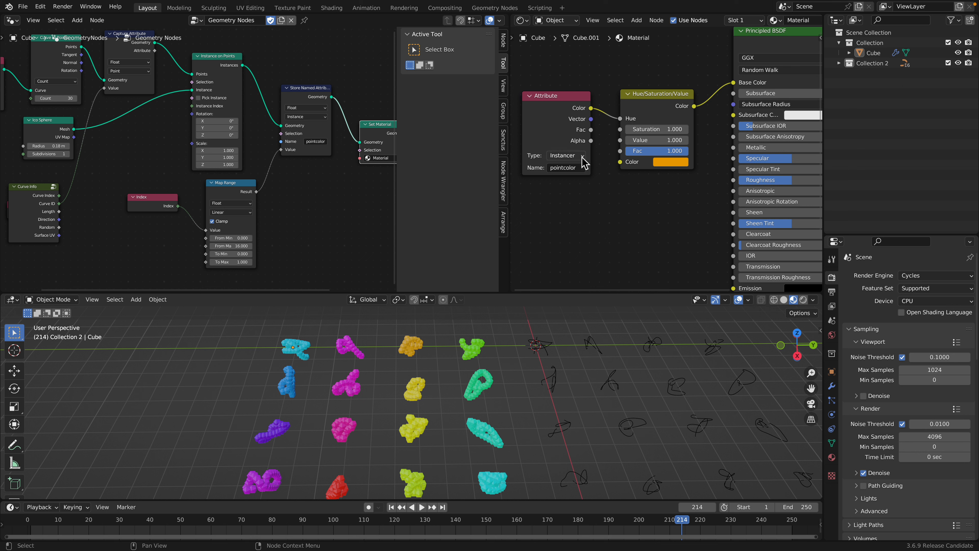
left_click(568, 156)
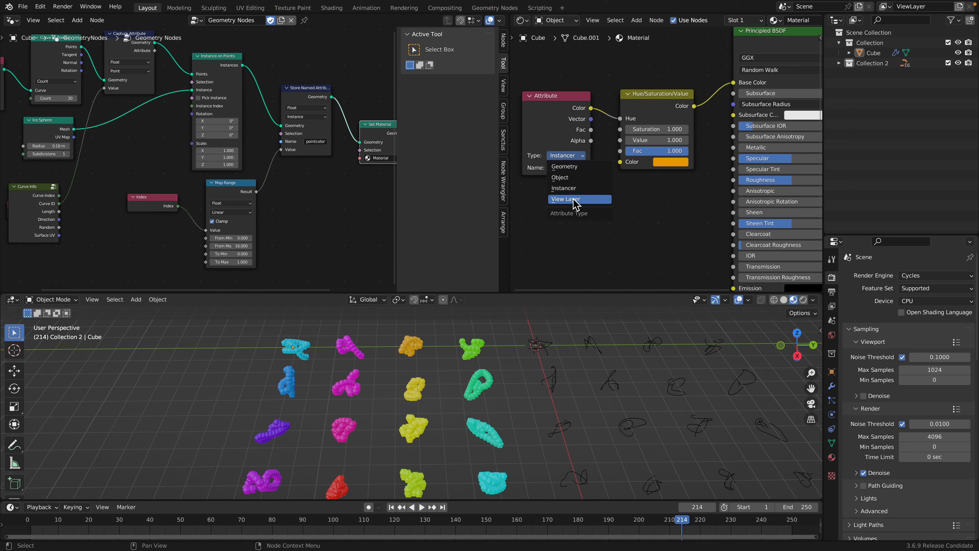
left_click(567, 188)
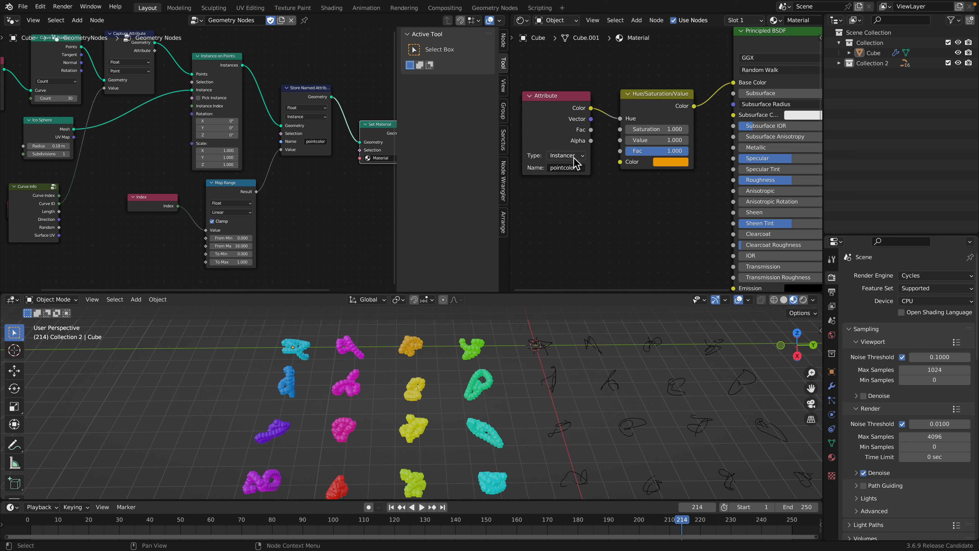
left_click_drag(559, 134, 560, 159)
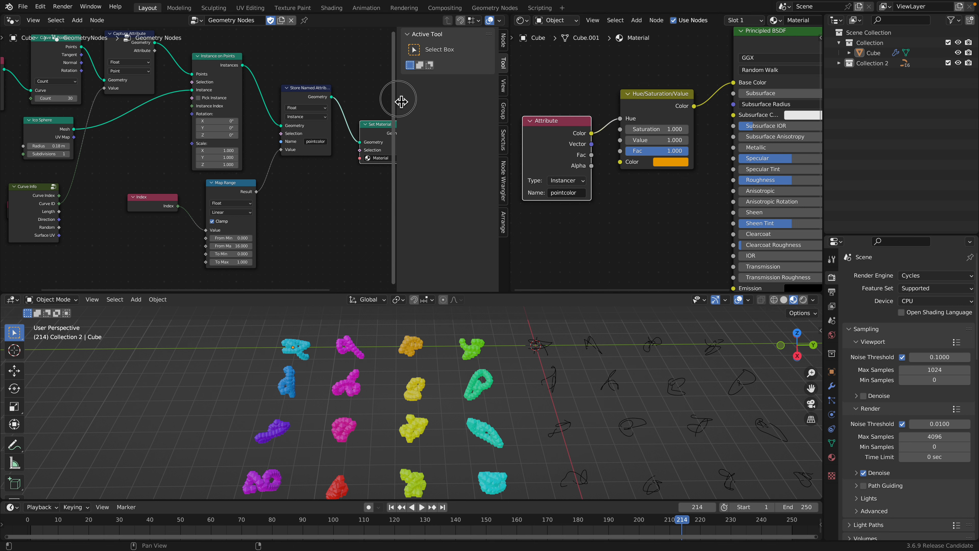
- Hide the geometry node editor's sidebar and widen that editor at the Shader Editor's expense
key("n")
scroll(497, 372, "down", 1)
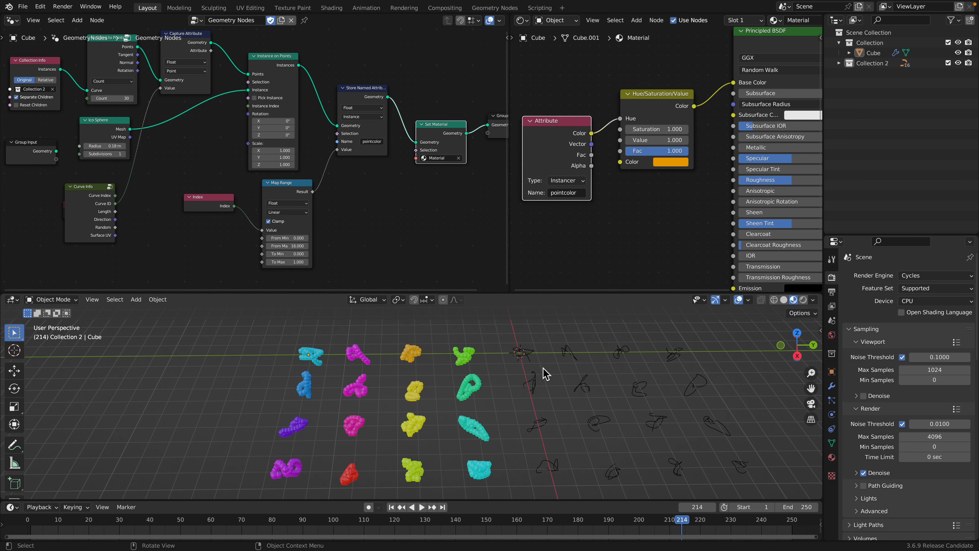
middle_click_drag(543, 368, 424, 324, "shift")
left_click_drag(513, 185, 643, 188)
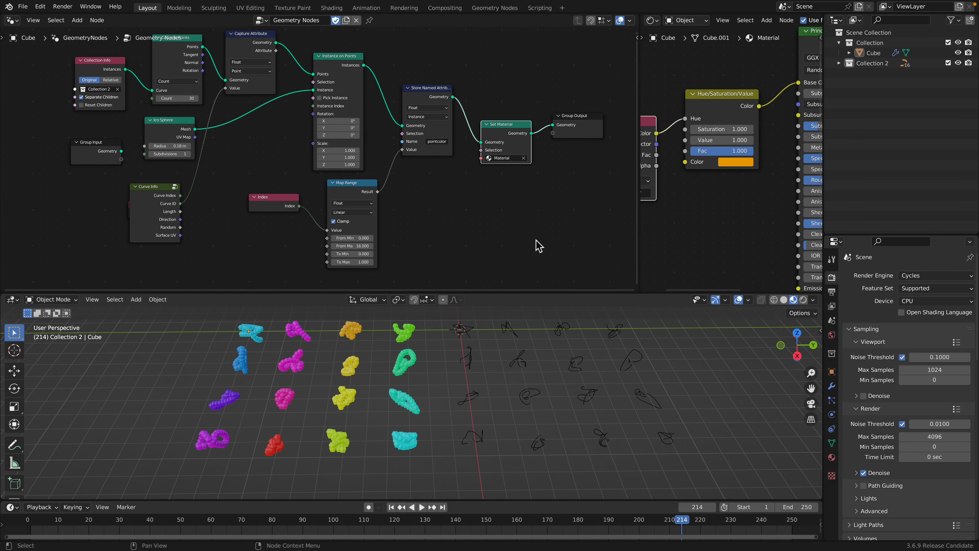
middle_click_drag(420, 374, 424, 375)
- Move the Collection Info node slightly away from the Curve to Points node at the start of the geometry tree
middle_click_drag(299, 139, 324, 178)
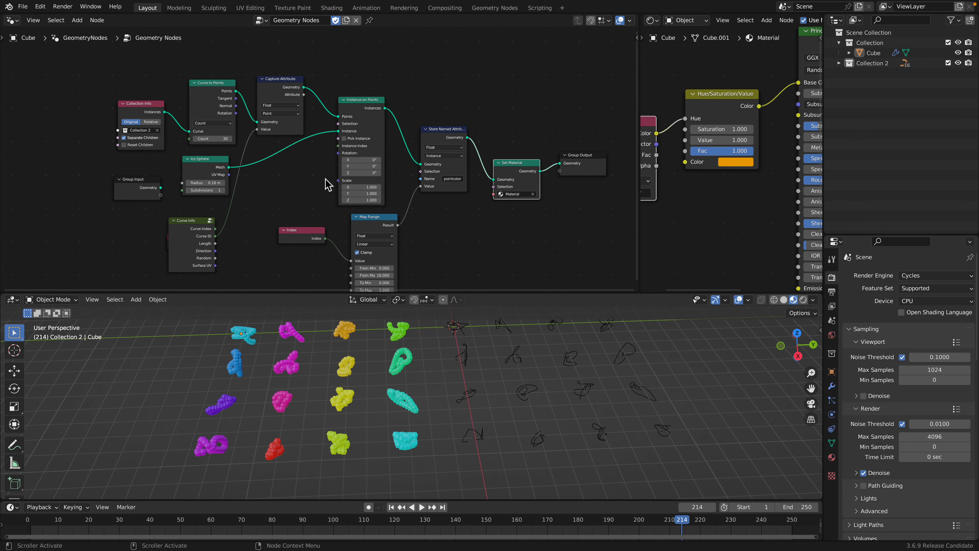
scroll(185, 102, "up", 1)
left_click_drag(110, 101, 102, 91)
scroll(102, 89, "up", 1)
scroll(102, 89, "down", 2)
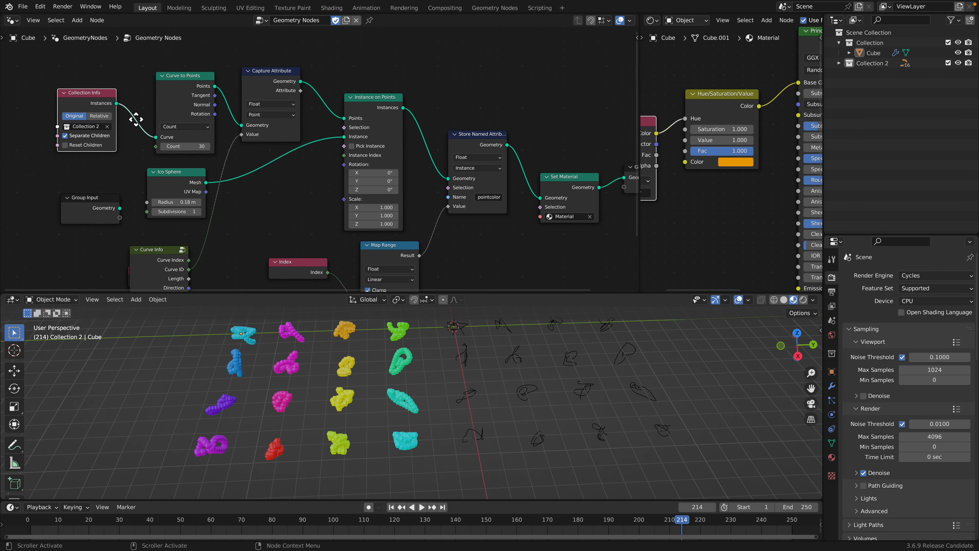
scroll(89, 77, "up", 1)
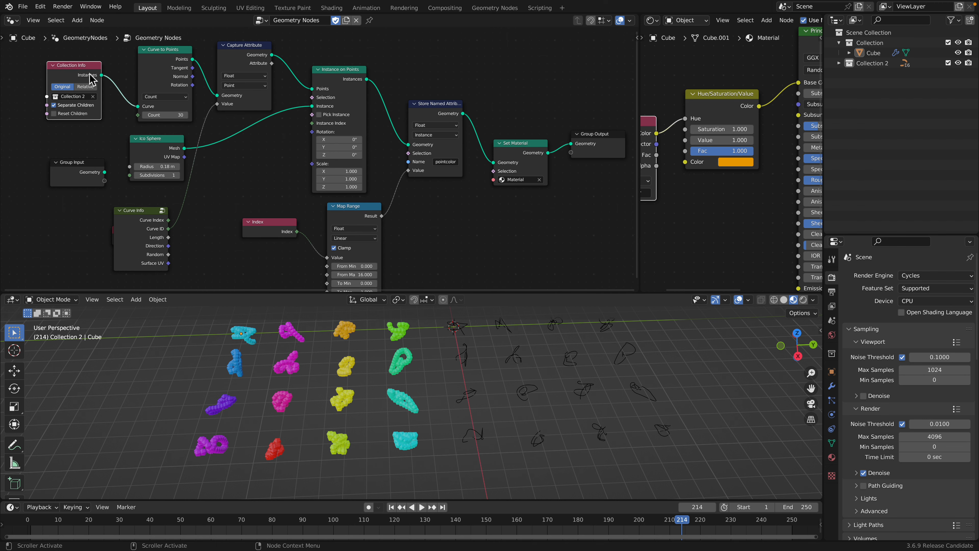
left_click_drag(78, 73, 76, 70)
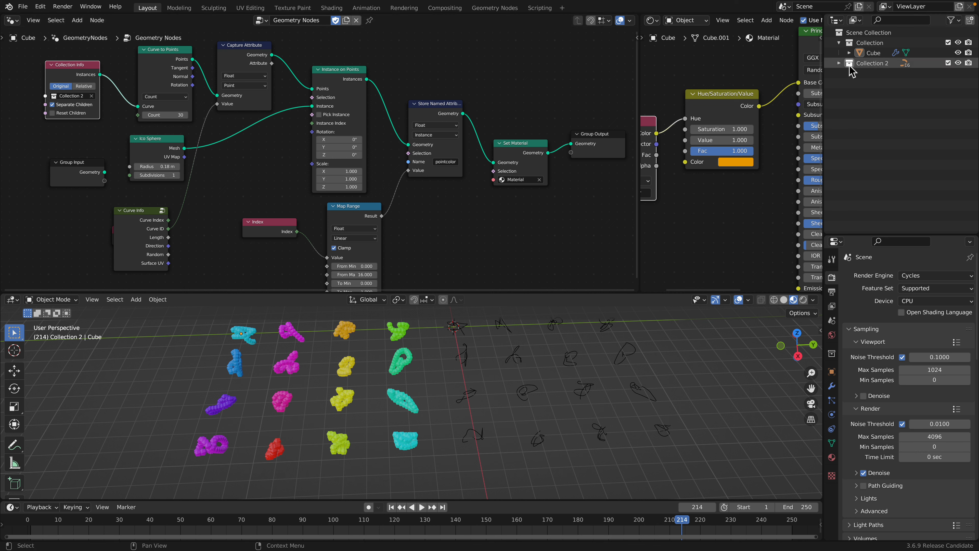
- Turn Separate Children off and back on in the Collection Info node to compare the instance colours
left_click(52, 105)
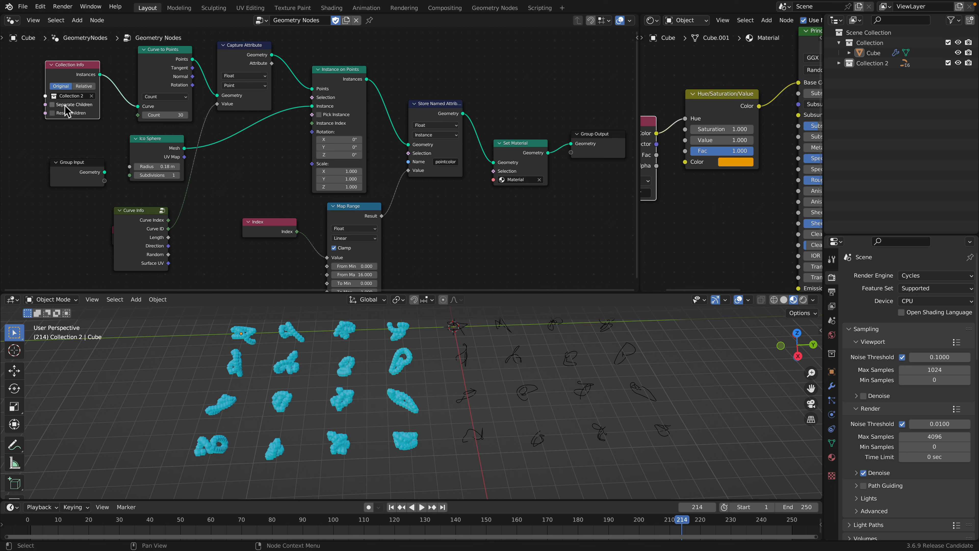
left_click(65, 106)
left_click_drag(82, 67, 74, 72)
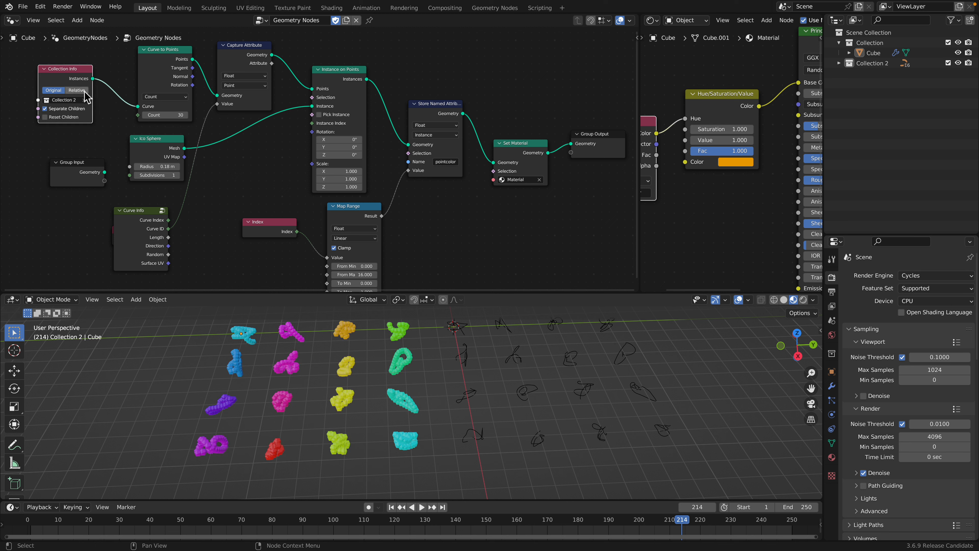
- Set the Count of the Curve to Points node to 26 and play the animation briefly
left_click_drag(157, 64, 148, 61)
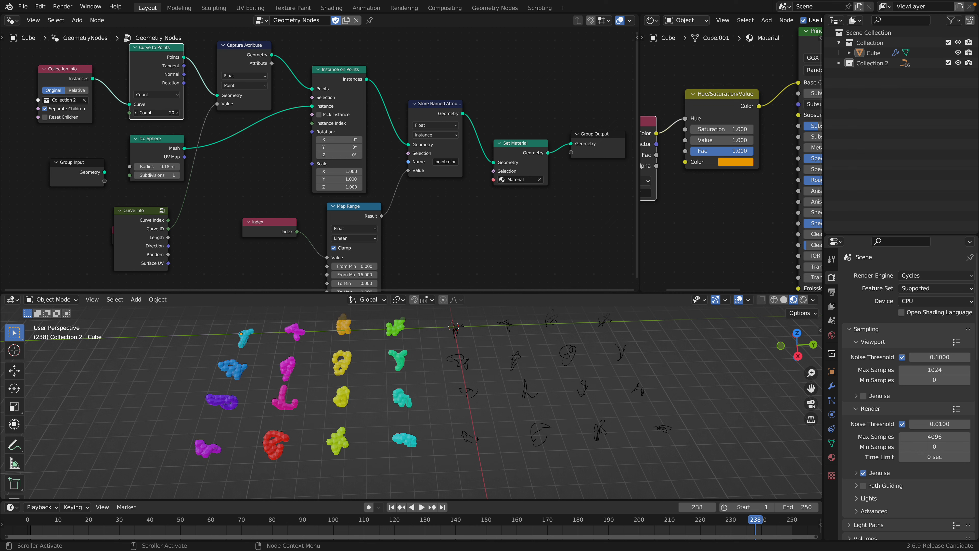
mouse_move(157, 113)
left_mouse_down()
mouse_move(140, 112)
mouse_move(161, 113)
left_mouse_up()
key("space")
key("space")
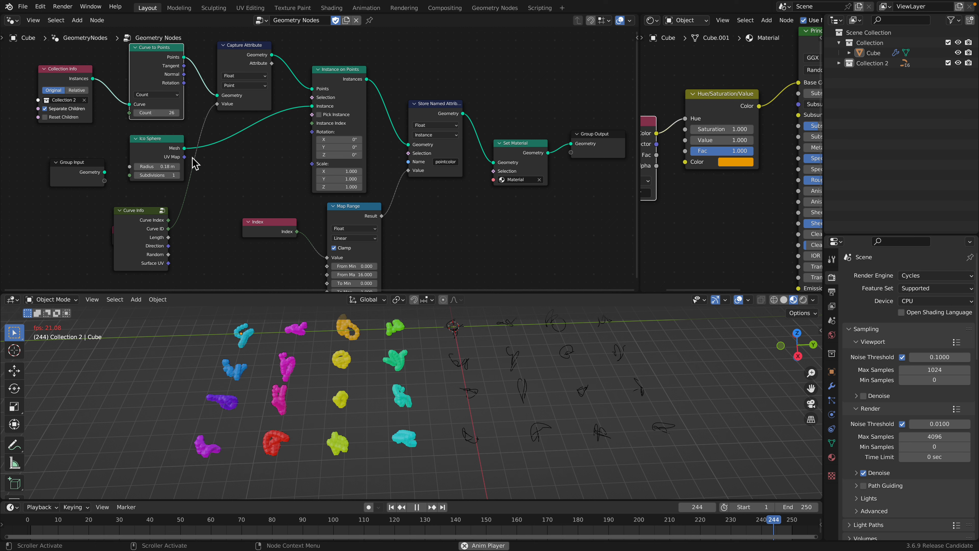
- Reposition the Curve to Points, Capture Attribute and Curve Info nodes so the Curve ID link is easier to follow
left_click_drag(157, 62, 155, 64)
middle_click_drag(205, 122, 207, 128)
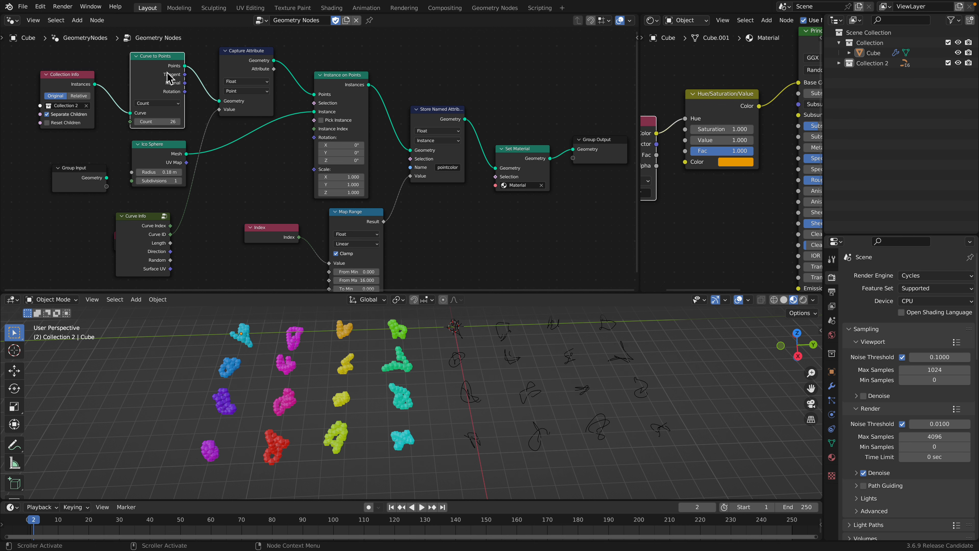
middle_click_drag(156, 66, 154, 73)
left_click_drag(225, 62, 214, 86)
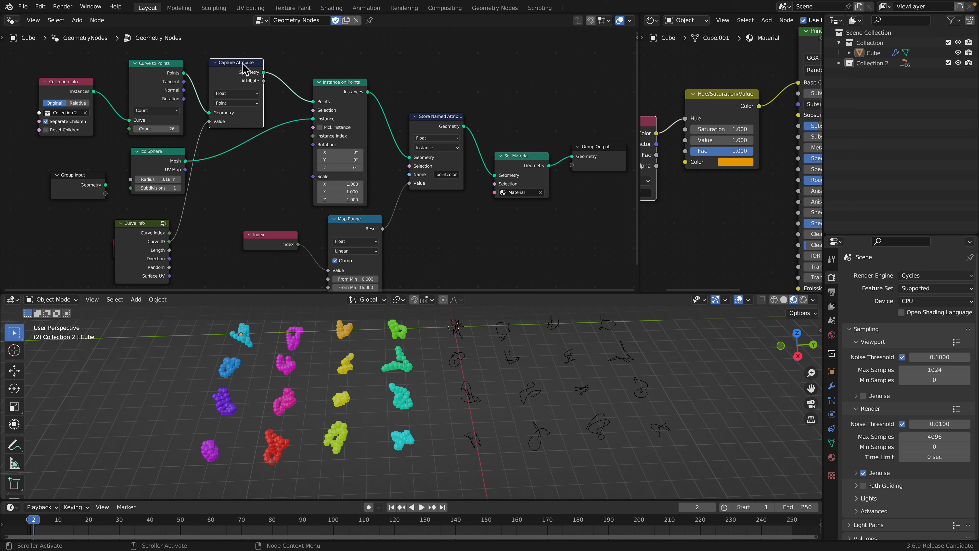
left_click_drag(167, 222, 186, 219)
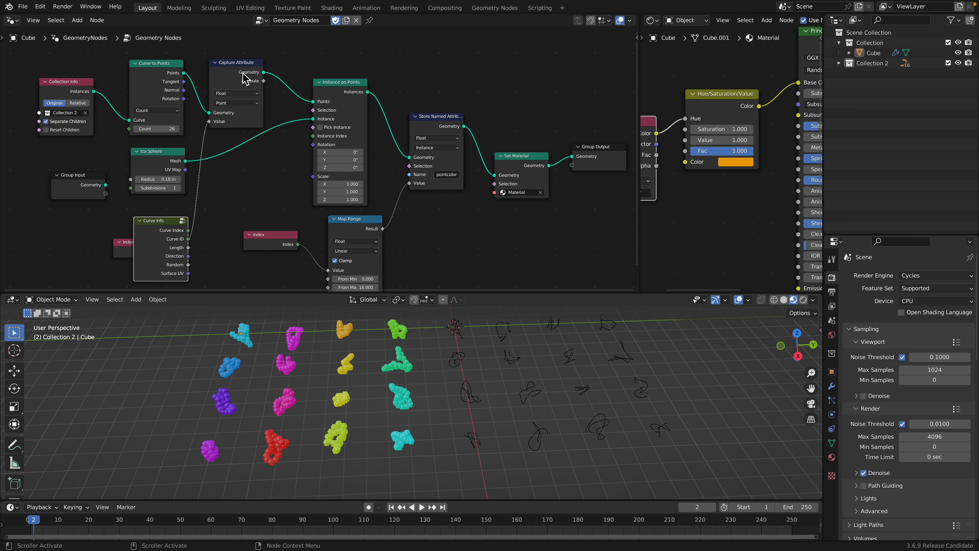
left_click_drag(243, 74, 237, 63)
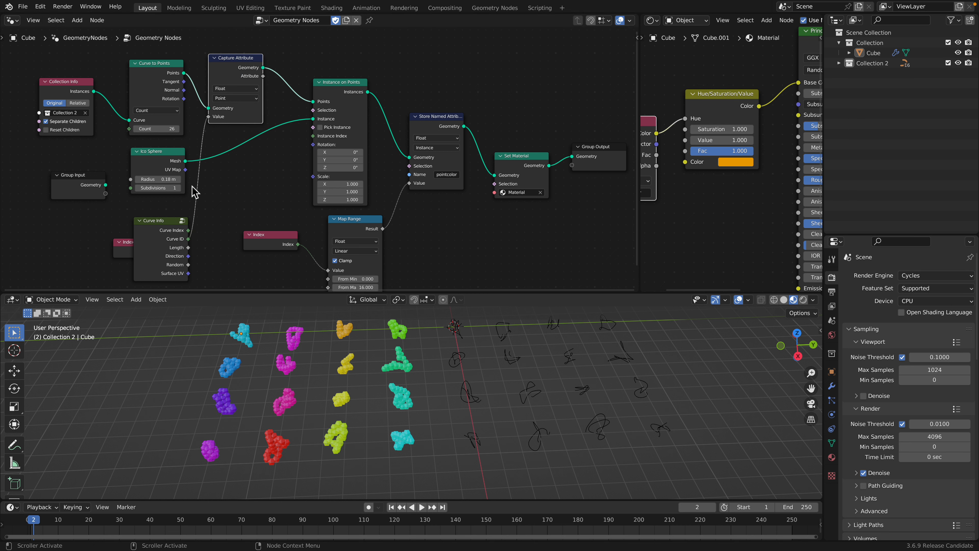
- Pull the unconnected Index node out from behind Curve Info and nudge the Curve Info, Capture Attribute and Curve to Points nodes
left_click_drag(171, 221, 196, 212)
left_click_drag(139, 241, 94, 241)
left_click_drag(193, 220, 171, 226)
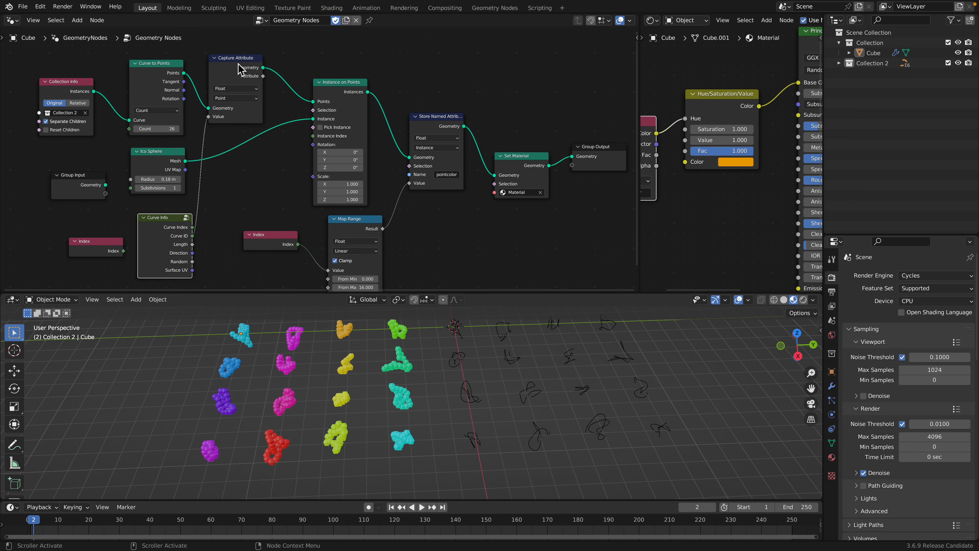
left_click_drag(238, 63, 242, 64)
left_click_drag(159, 72, 157, 68)
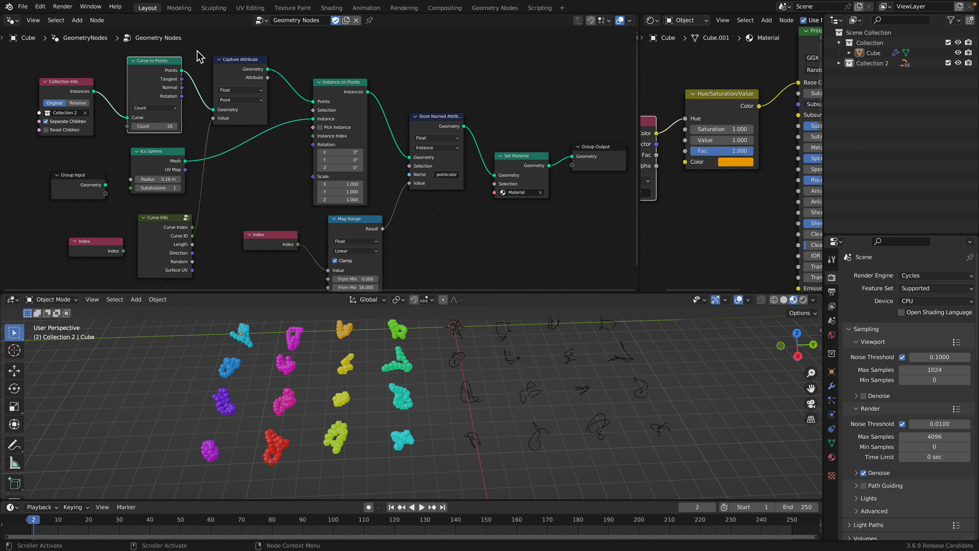
- Select the Instance on Points node, set the Ico Sphere's Subdivisions to 2, and play the animation briefly
left_click(337, 90)
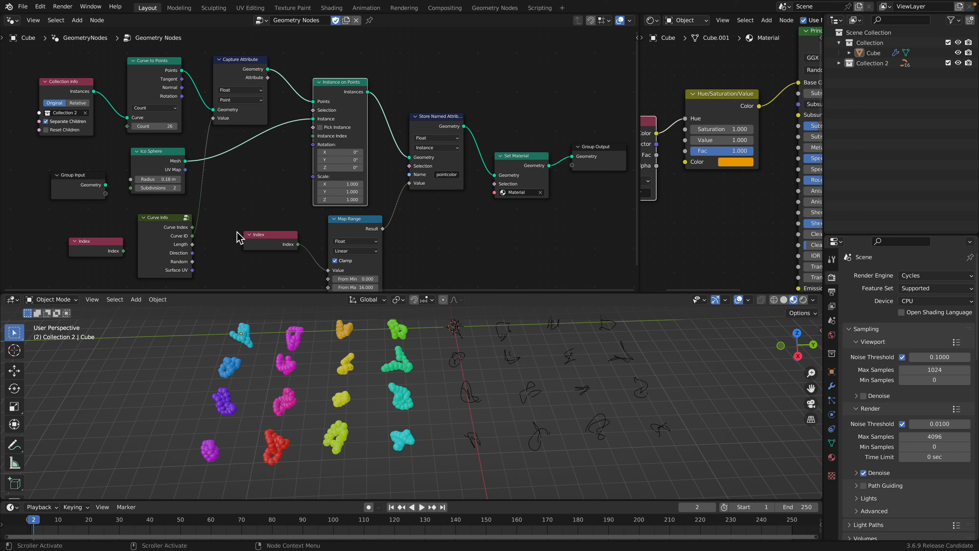
key("space")
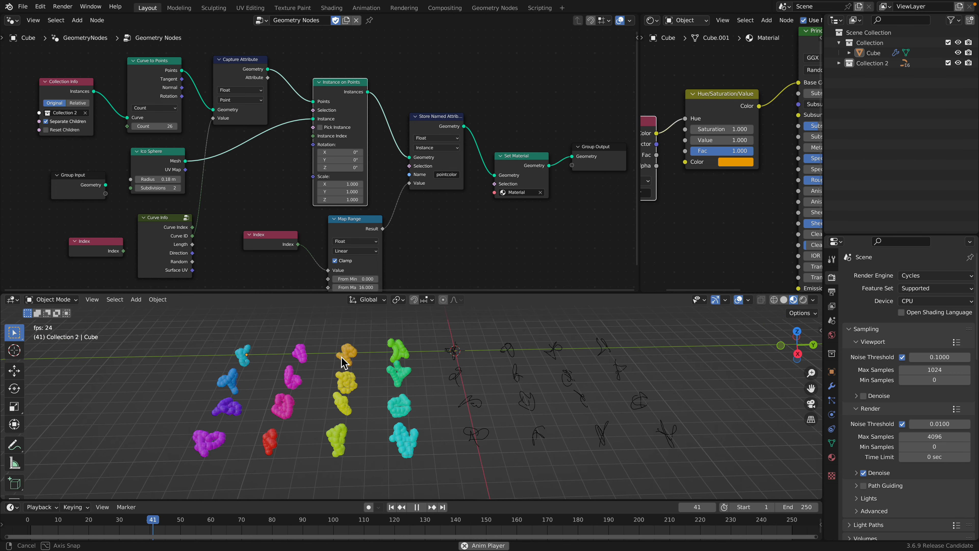
middle_click_drag(341, 357, 337, 364)
key("space")
- Shift the Index node away from Map Range, then highlight the Instance on Points and Store Named Attribute nodes in turn
middle_click_drag(302, 223, 300, 210)
left_click_drag(274, 227, 261, 230)
left_click_drag(350, 70, 350, 58)
left_click(436, 115)
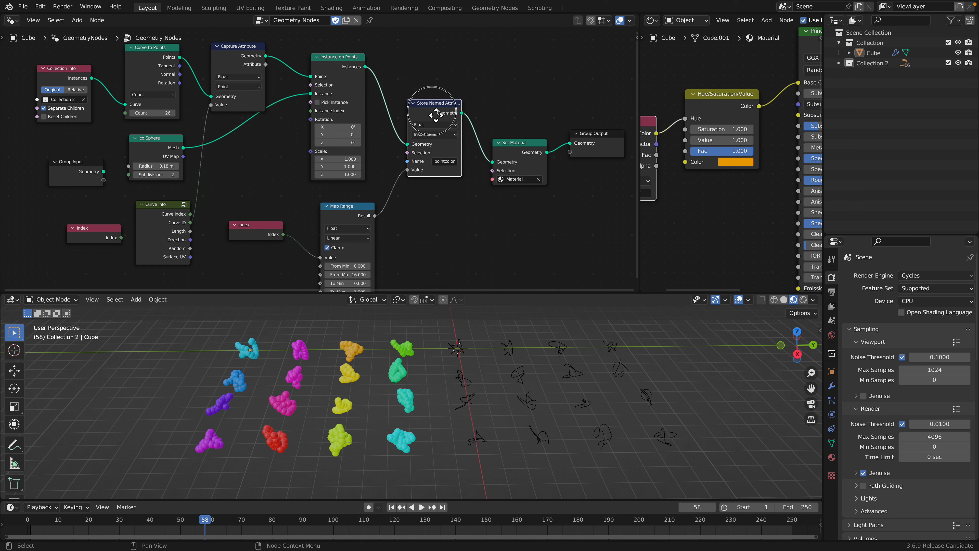
left_click_drag(436, 115, 434, 113)
- Select the Set Material node and widen the Store Named Attribute node so its full title and the pointcolor name are readable
middle_click_drag(422, 117, 385, 137)
scroll(397, 130, "up", 1)
left_click_drag(485, 162, 485, 145)
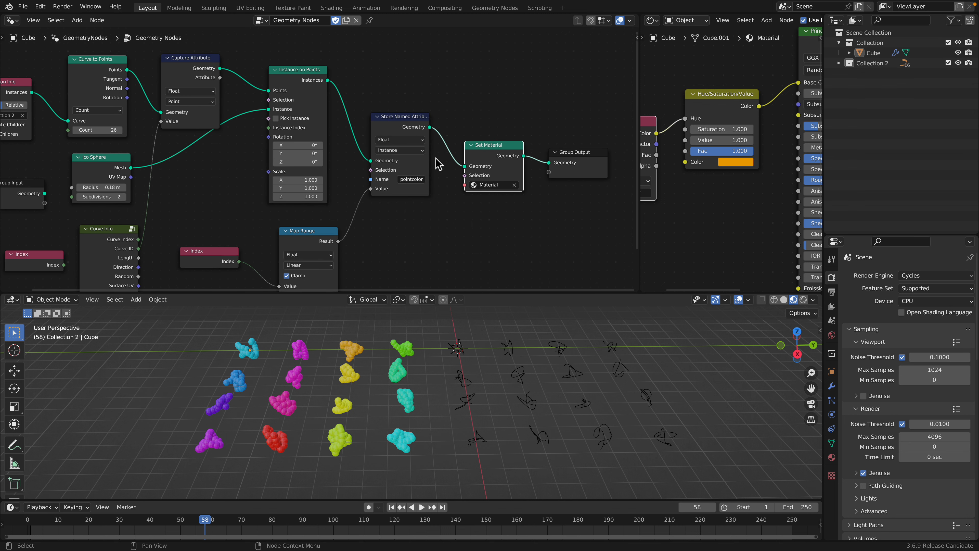
left_click_drag(432, 162, 444, 161)
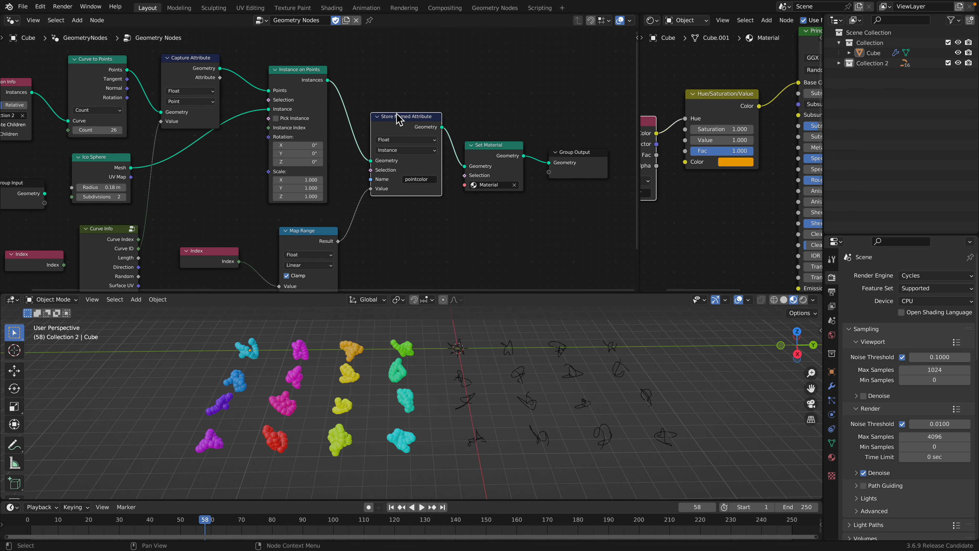
middle_click_drag(450, 142, 446, 125)
scroll(439, 144, "up", 2)
scroll(426, 178, "down", 1)
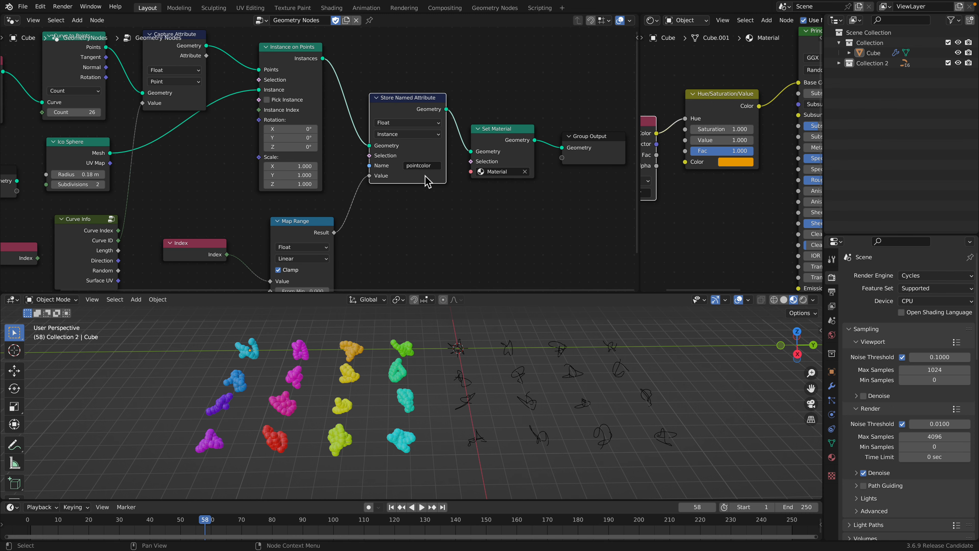
middle_click_drag(427, 180, 457, 129)
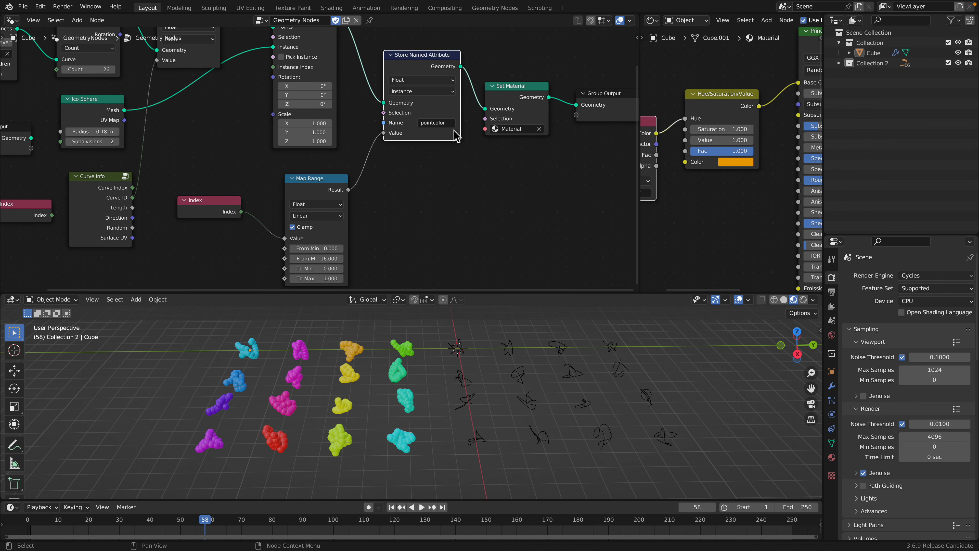
- Select the Map Range node, shift it slightly, and bring its range values and the connected Index node into close view
left_click_drag(334, 182, 311, 176)
scroll(329, 196, "up", 1)
middle_click_drag(237, 211, 258, 169)
scroll(259, 170, "up", 2)
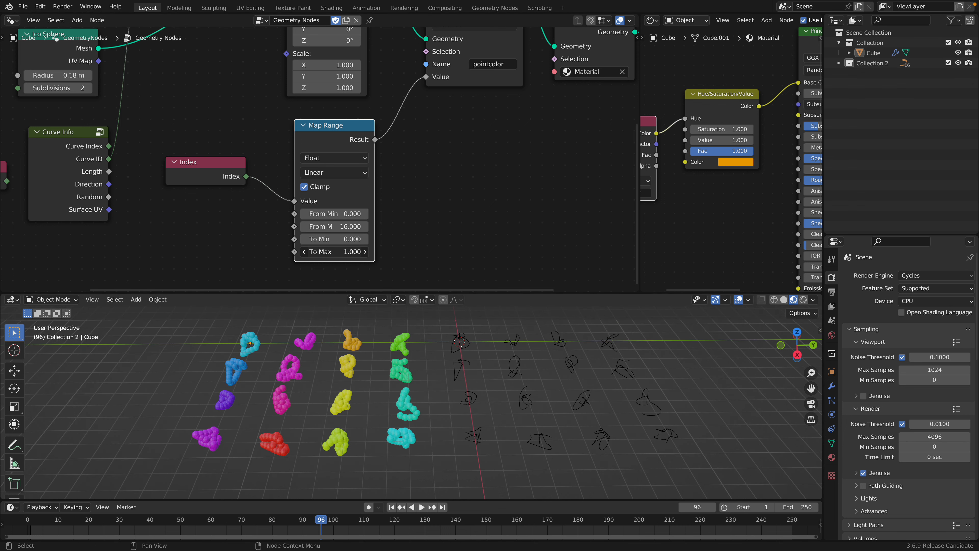
- Try a different To Max value on the Map Range node and reset it to 1
left_click_drag(334, 252, 403, 252)
left_click(335, 251)
type("1")
key("Return")
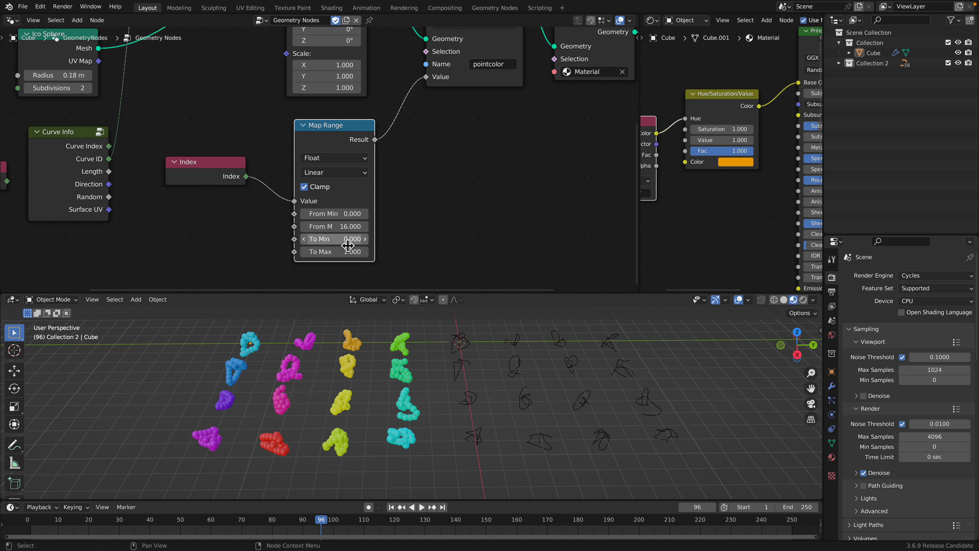
- Play the animation for a moment to check the coloured sphere instances on the moving curves
scroll(392, 255, "down", 1)
key("space")
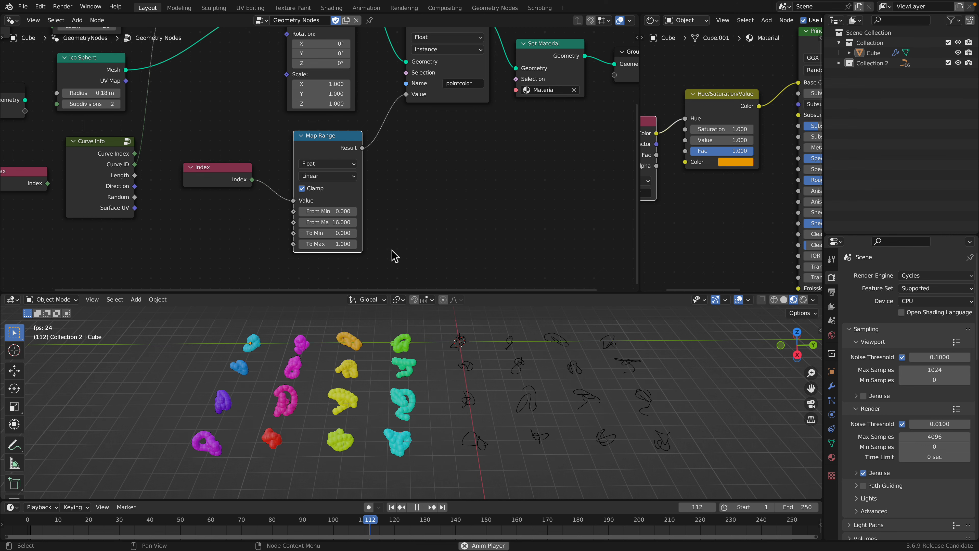
key("space")
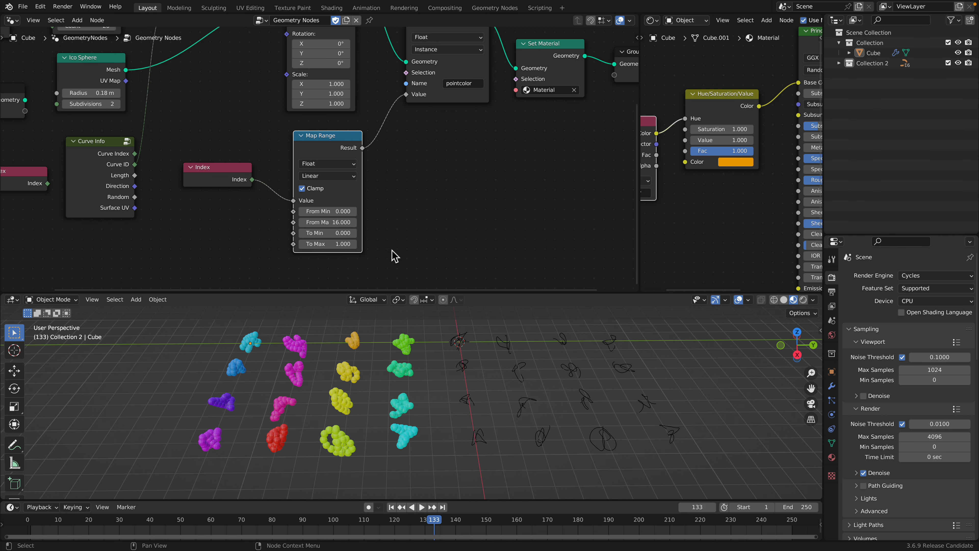
- Save the current file and bring the whole geometry node tree from Collection Info to Group Output into view
scroll(393, 256, "down", 2)
middle_click_drag(381, 214, 350, 241)
key("ctrl+s")
mouse_move(388, 340)
middle_mouse_down()
mouse_move(391, 355)
mouse_move(388, 346)
middle_mouse_up()
scroll(341, 258, "down", 3)
middle_click_drag(348, 257, 415, 244)
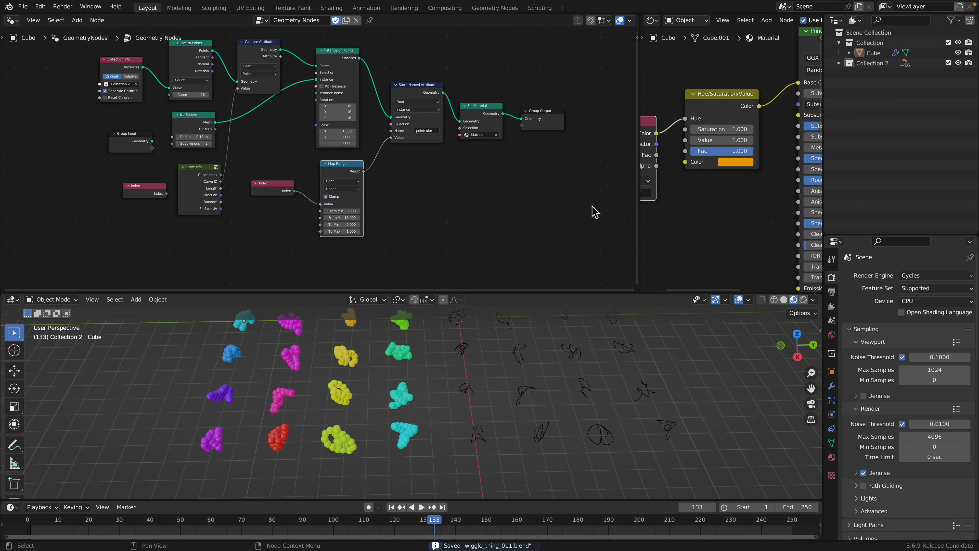
- Widen the shader editor to examine the Attribute node and the coloured instances, and give the space back to the geometry node tree
left_click_drag(640, 208, 454, 192)
scroll(511, 203, "up", 2)
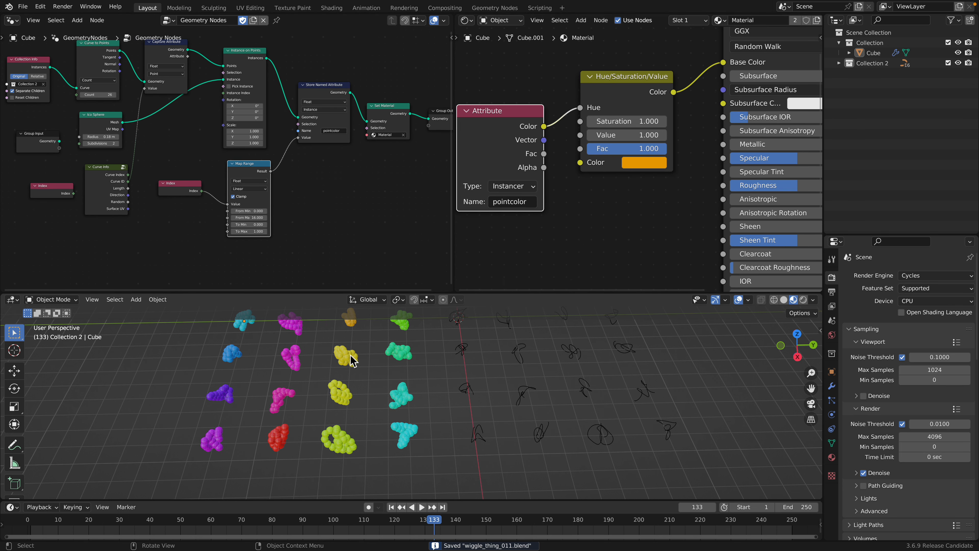
scroll(341, 353, "up", 2)
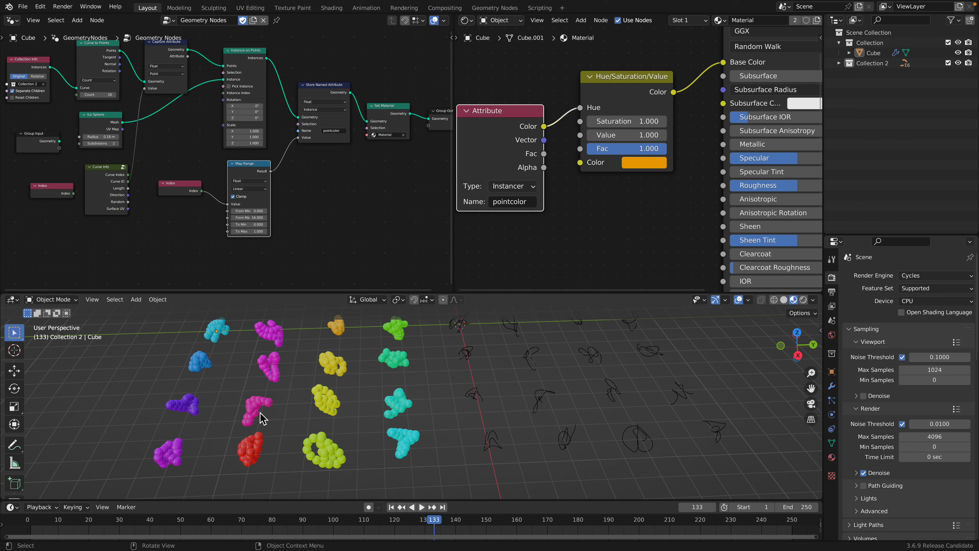
middle_click_drag(394, 410, 390, 403)
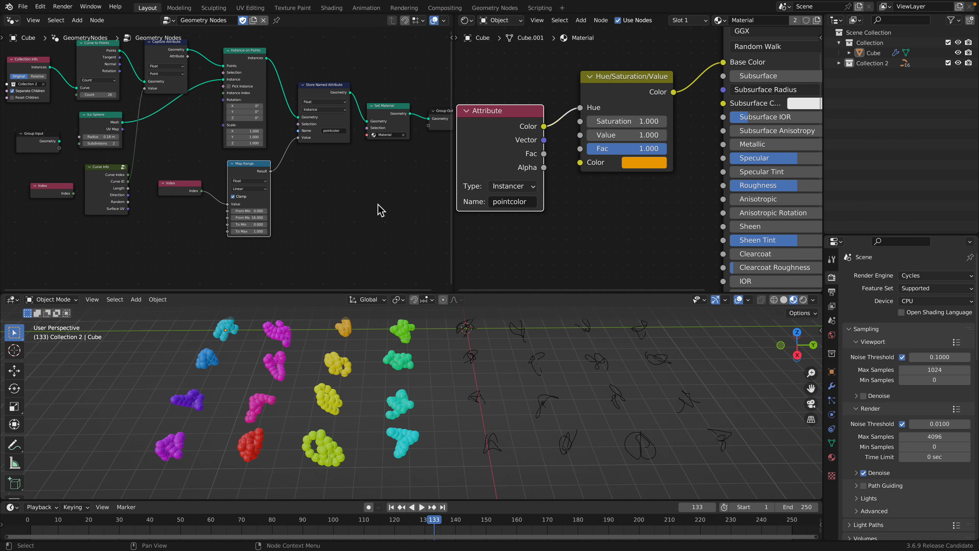
left_click_drag(452, 193, 563, 191)
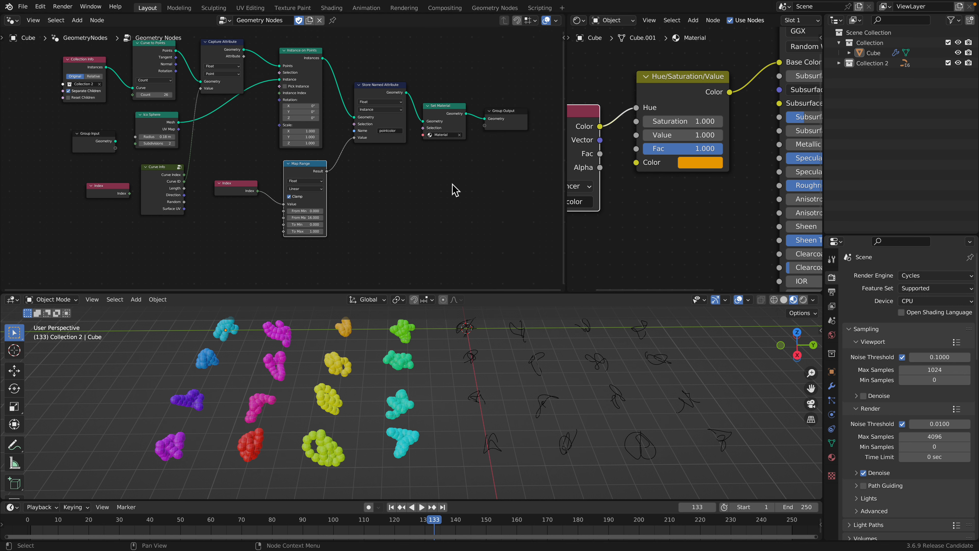
- Open the recent file wiggle_thing_006.blend and widen its geometry node area
left_click(27, 8)
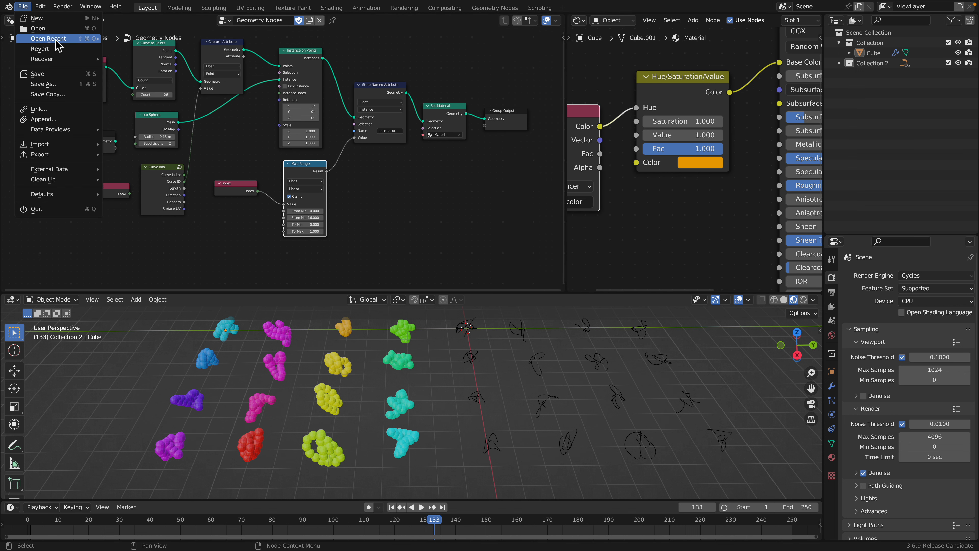
mouse_move(59, 39)
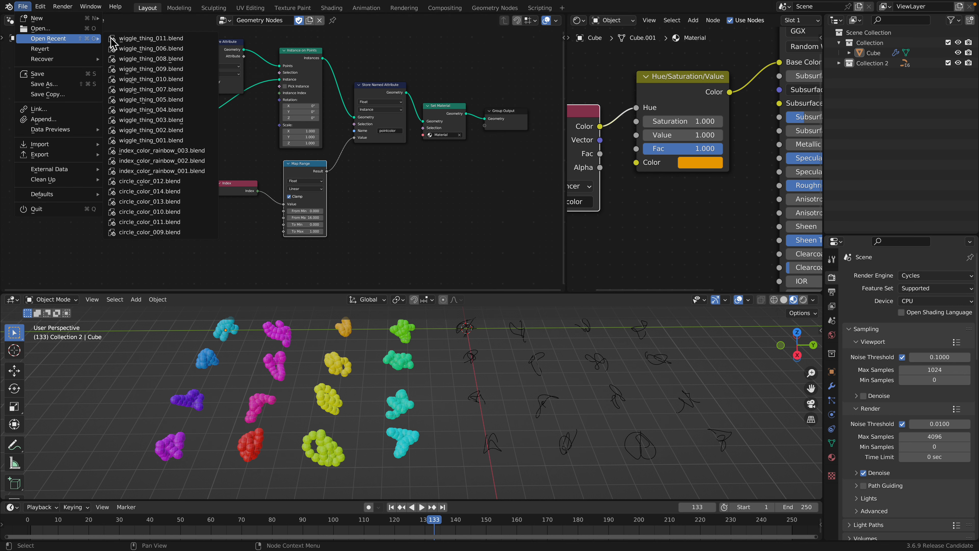
left_click(165, 48)
left_click_drag(382, 223, 465, 218)
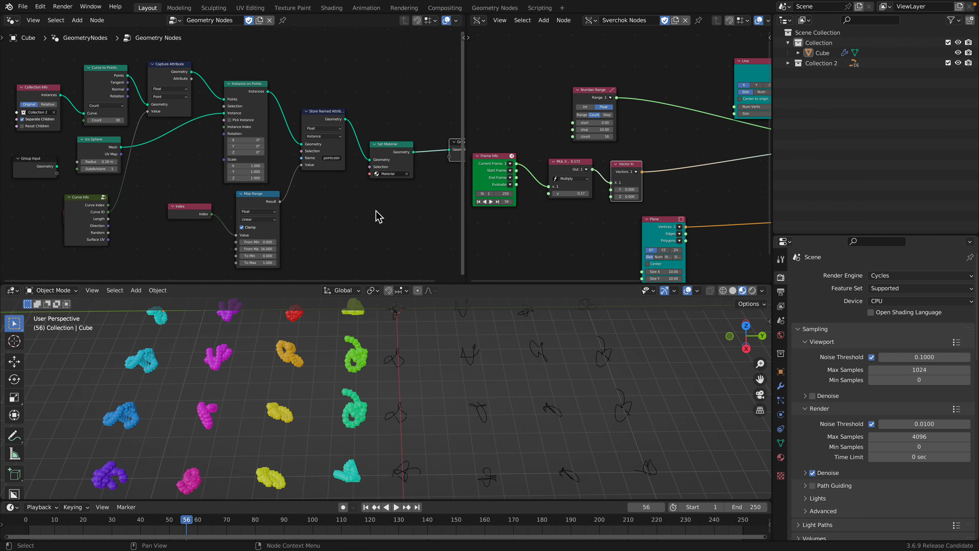
- Open the recent file wiggle_thing_010.blend and toggle its animation playback
left_click(24, 7)
mouse_move(46, 39)
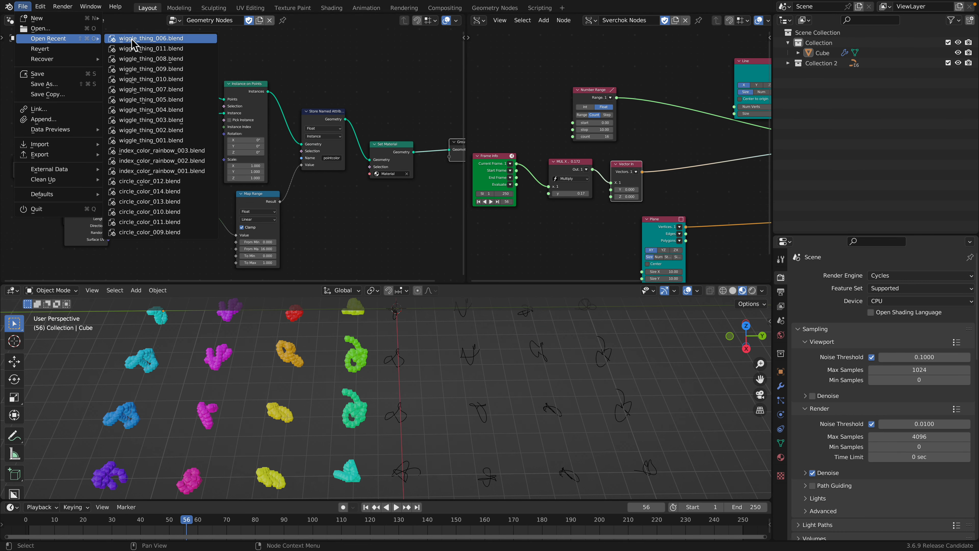
left_click(162, 79)
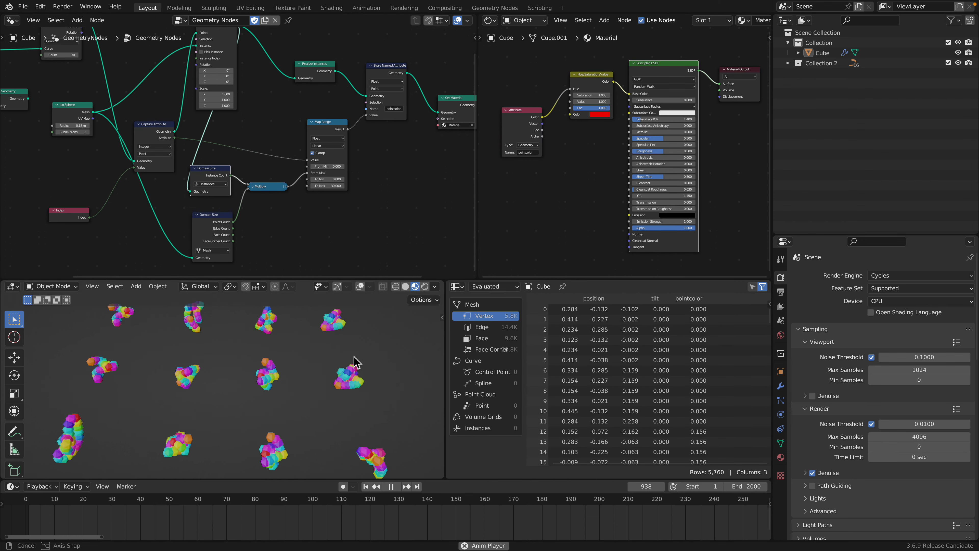
key("space")
- Enlarge the geometry node editor and the 3D viewport's width at the expense of the spreadsheet and shader areas, and stop playback
left_click_drag(449, 359, 512, 365)
left_click_drag(458, 280, 459, 304)
left_click_drag(478, 231, 563, 232)
key("space")
key("space")
- Zoom in on the start of the tree and reposition the Collection Info and Curve to Points nodes
scroll(258, 203, "left", 5)
scroll(255, 193, "up", 4)
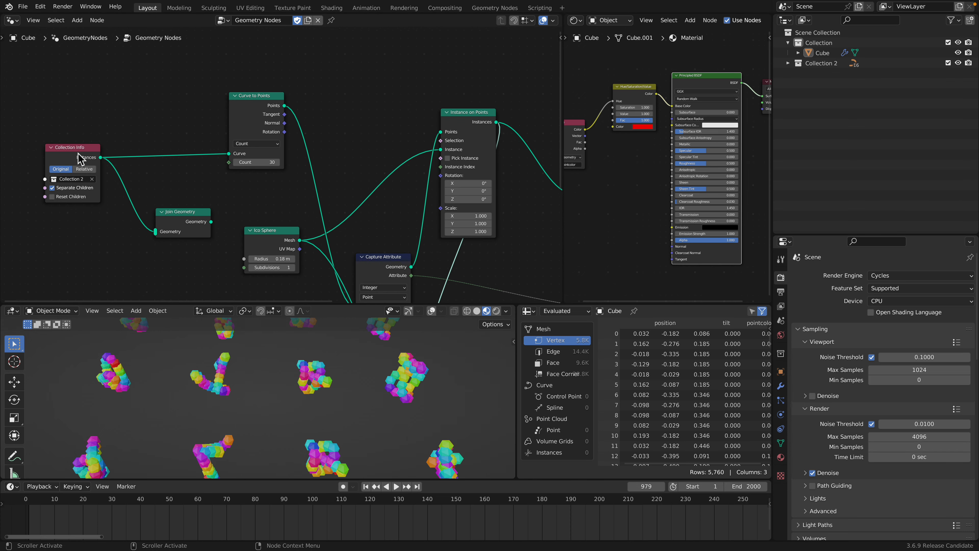
left_click_drag(80, 154, 78, 142)
left_click_drag(246, 112, 228, 100)
middle_click_drag(196, 100, 175, 79)
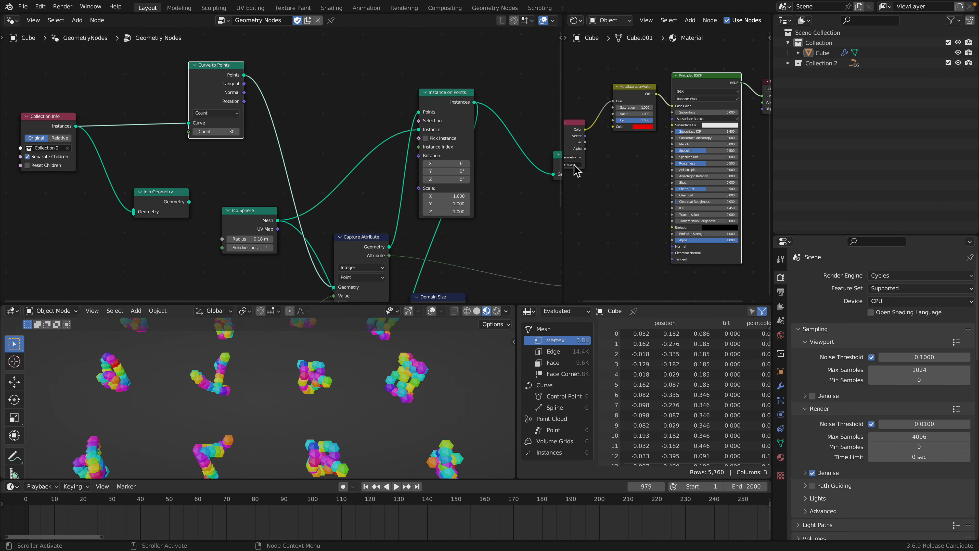
mouse_move(205, 86)
left_mouse_down()
mouse_move(182, 88)
mouse_move(195, 97)
left_mouse_up()
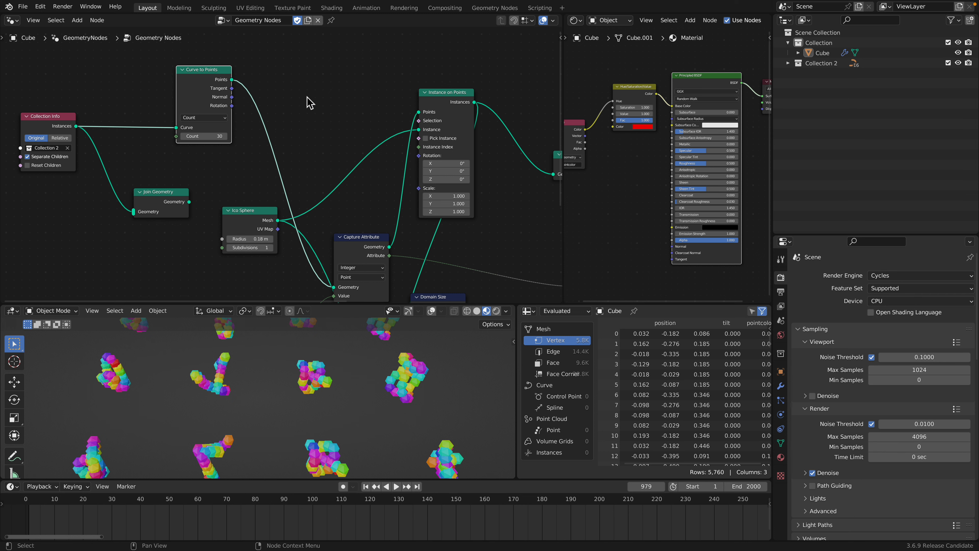
- Place the Capture Attribute node between Curve to Points and Instance on Points, and shift Instance on Points to make room
left_click_drag(446, 104, 440, 88)
middle_click_drag(334, 146, 285, 109)
left_click_drag(304, 202, 262, 95)
middle_click_drag(312, 102, 174, 123)
left_click_drag(256, 70, 283, 68)
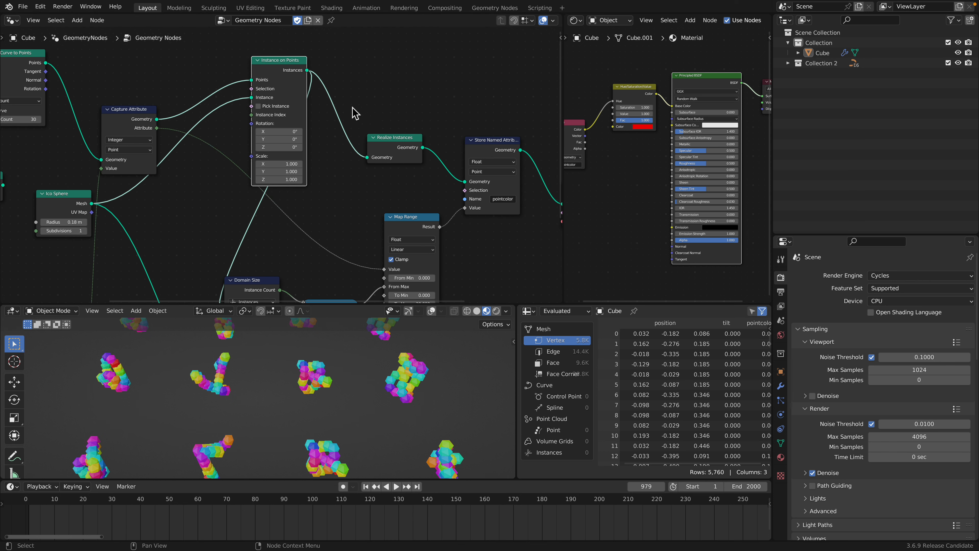
- Select the Realize Instances node and move it slightly upward after Instance on Points
middle_click_drag(406, 137, 382, 124)
left_click(382, 123)
key("c")
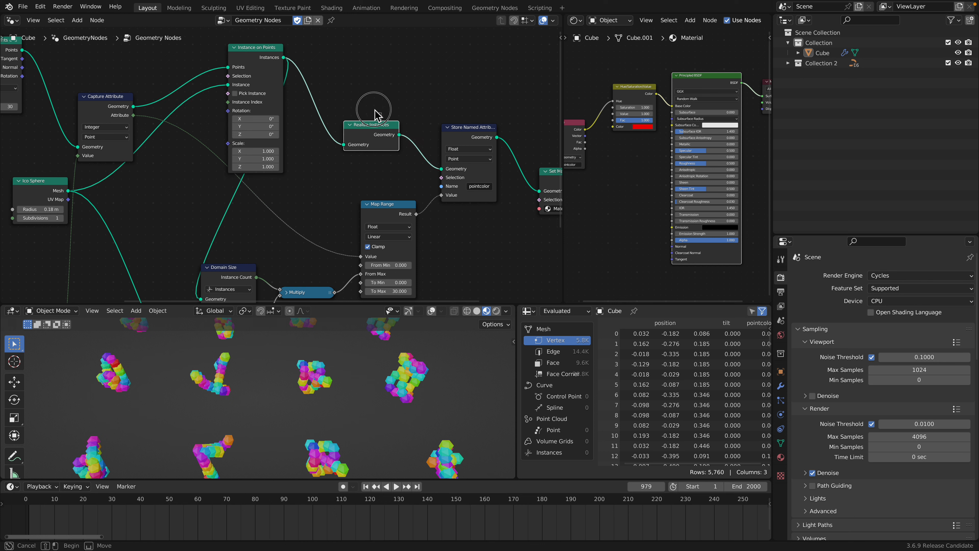
key("Escape")
left_click(365, 105)
left_click_drag(374, 123, 371, 106)
- Reposition the Store Named Attribute and Map Range nodes so their pointcolor connection is easy to follow
middle_click_drag(393, 97, 366, 63)
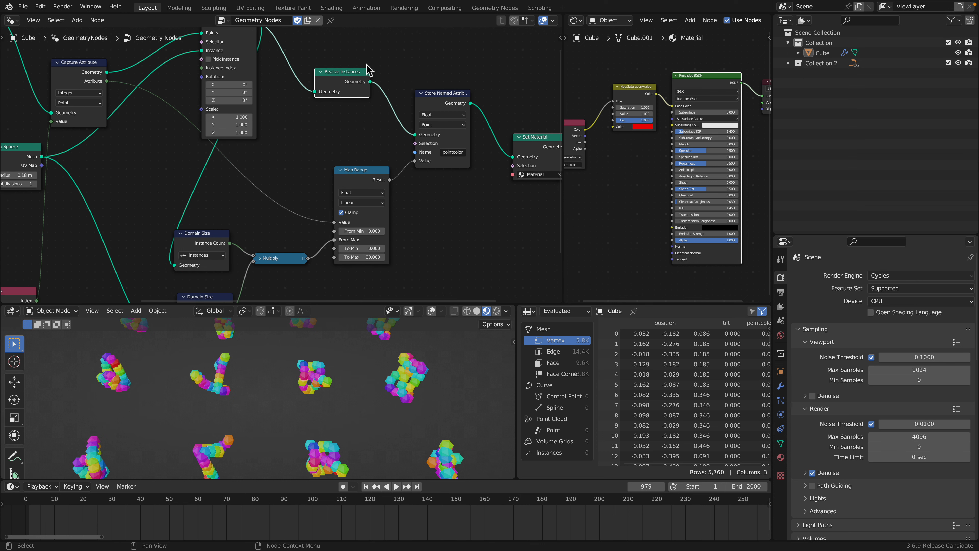
left_click_drag(439, 99, 439, 91)
left_click_drag(370, 174, 361, 153)
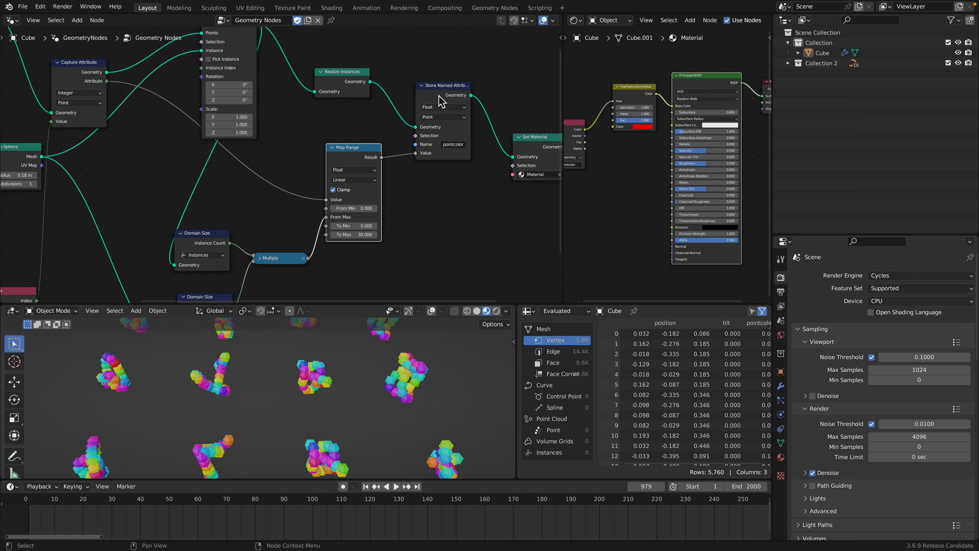
left_click_drag(447, 100, 451, 89)
- Widen the geometry node editor and bring the material's Attribute and Hue/Saturation/Value nodes and the coloured shapes into view
left_click_drag(563, 174, 585, 174)
scroll(648, 173, "up", 3)
middle_click_drag(624, 174, 675, 174)
middle_click_drag(454, 191, 428, 195)
scroll(366, 386, "down", 1)
middle_click_drag(365, 385, 349, 373)
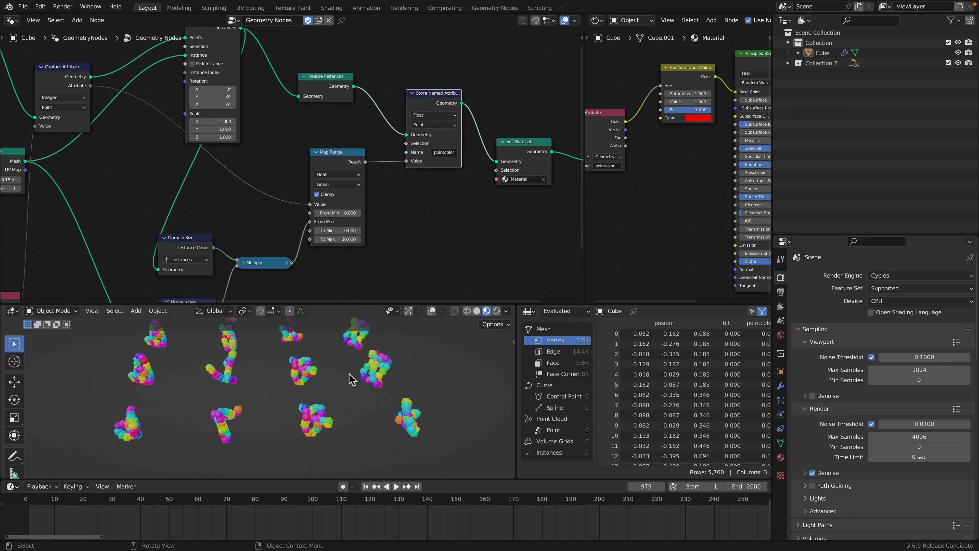
- Set the Map Range node's To Max to 1 and play the animation briefly to check the colours
middle_click_drag(353, 228, 394, 208)
scroll(394, 208, "up", 2)
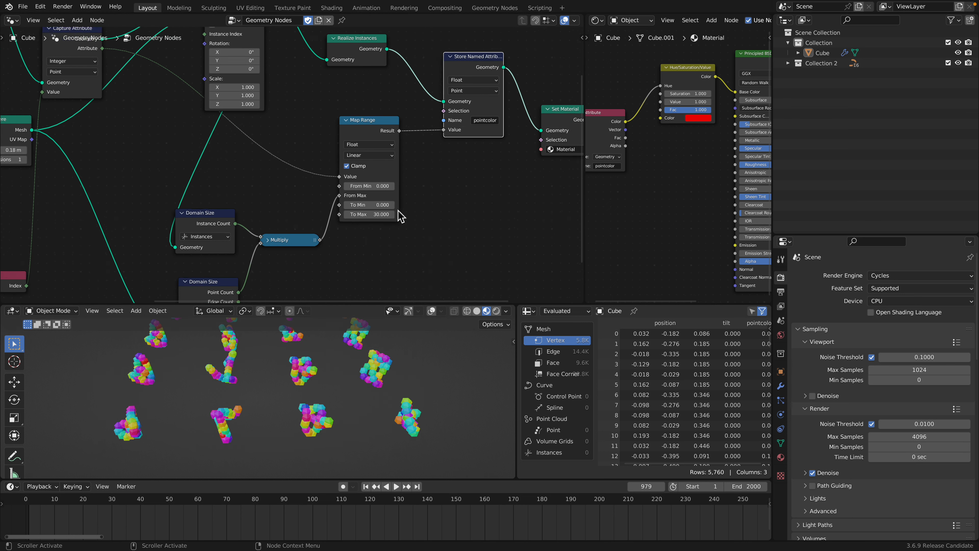
left_click(389, 220)
type("1")
key("Return")
middle_click_drag(367, 393, 350, 386)
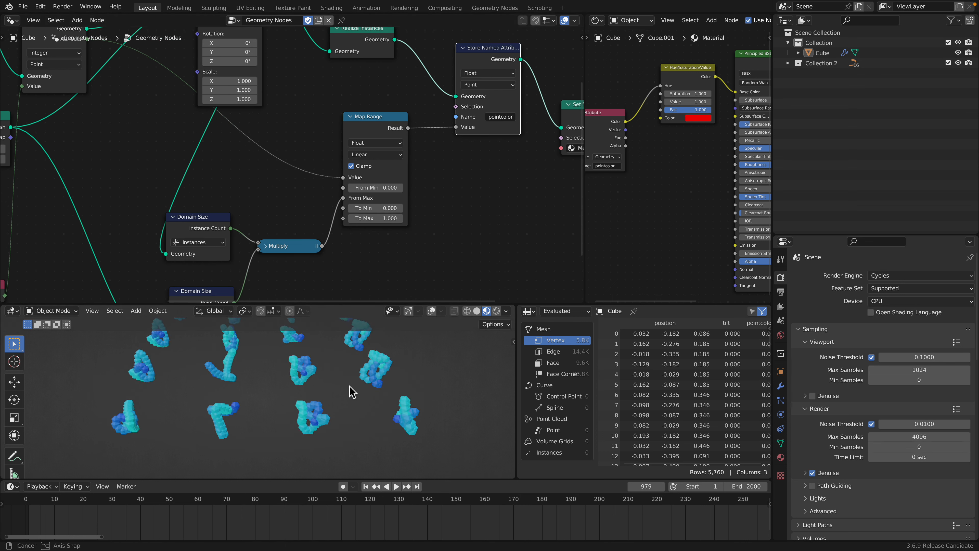
key("space")
key("space")
- Move the Index node up next to the Capture Attribute node it feeds, and adjust Capture Attribute's position
middle_click_drag(77, 46, 312, 174)
scroll(312, 173, "down", 3)
left_click_drag(196, 114, 183, 100)
scroll(304, 162, "up", 2)
left_click_drag(311, 140, 305, 132)
scroll(273, 219, "down", 2)
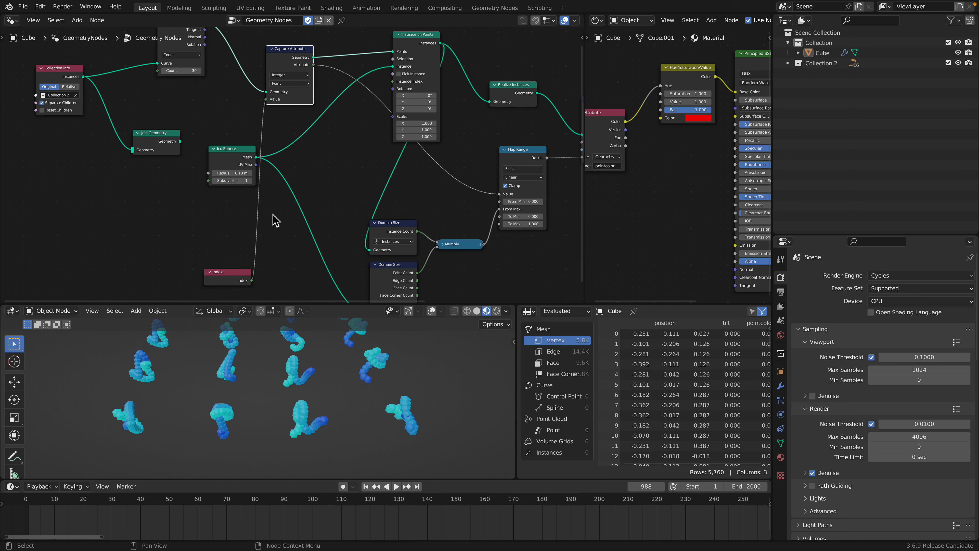
left_click_drag(229, 273, 235, 106)
middle_click_drag(235, 107, 220, 184)
left_click_drag(264, 143, 264, 133)
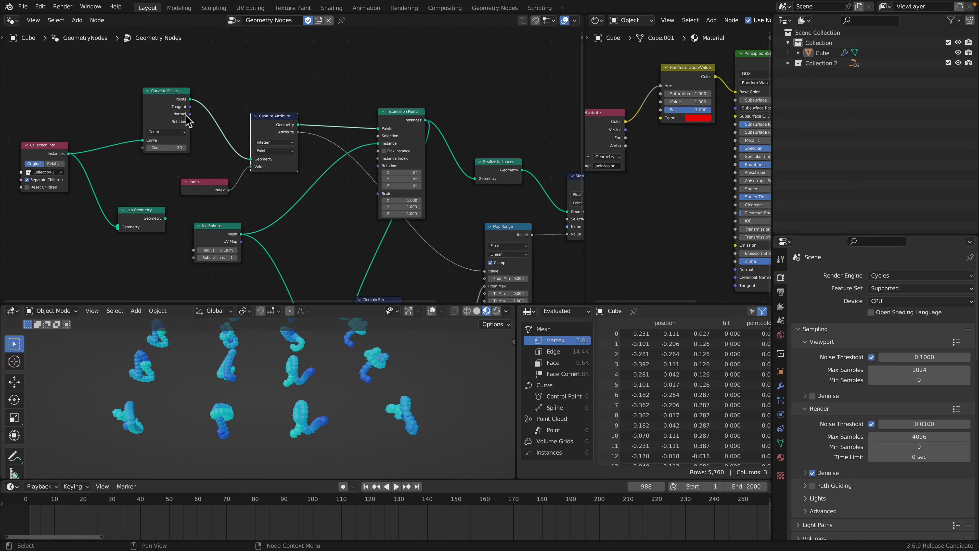
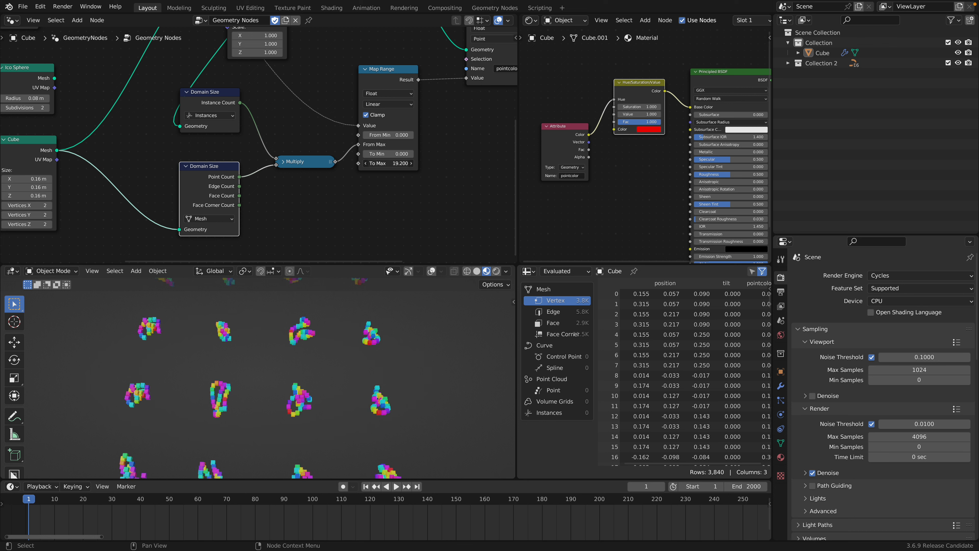
- Play the animation for a moment to check the rainbow-coloured cube instances
key("space")
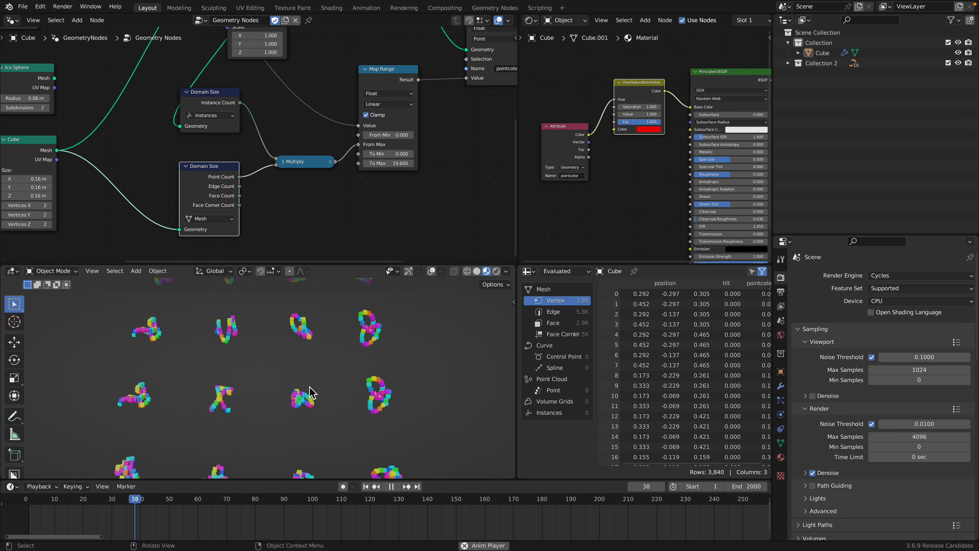
key("space")
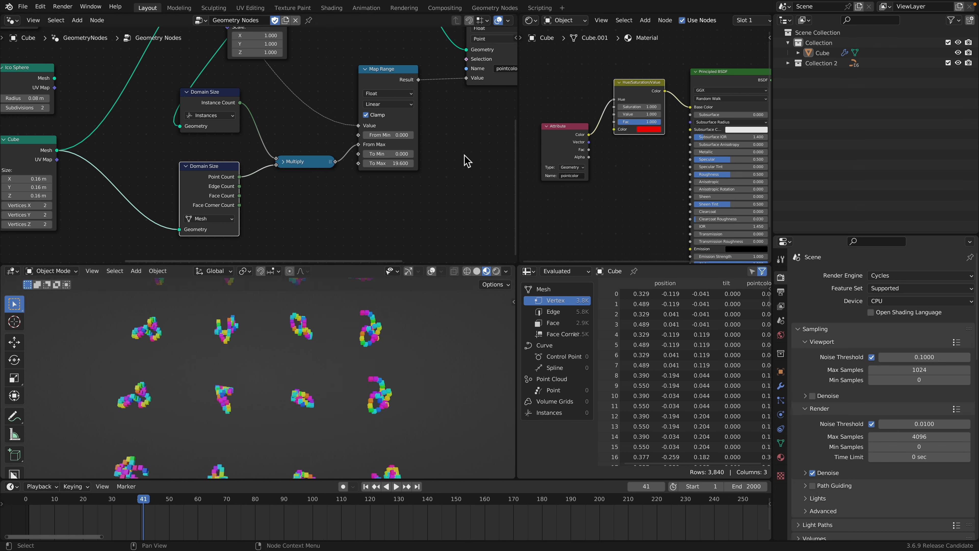
- Widen the shader editor and move the Attribute node farther away from the Hue/Saturation/Value node
left_click_drag(518, 108, 395, 108)
left_click_drag(501, 126, 473, 80)
scroll(575, 177, "up", 2)
middle_click_drag(575, 177, 577, 192)
left_click_drag(464, 80, 442, 73)
- Add a second Hue/Saturation/Value node to the material and place it below the existing one
key("shift+a")
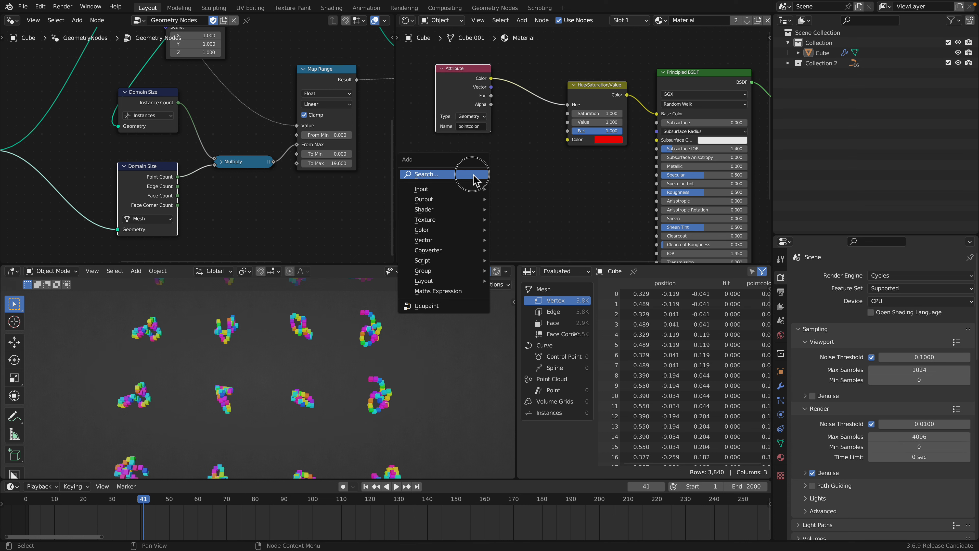
left_click(474, 175)
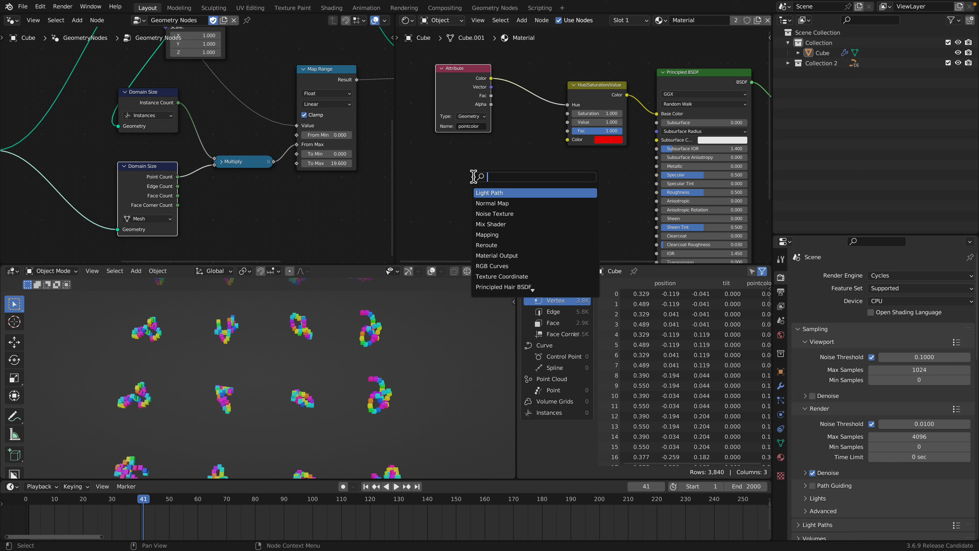
type("hue")
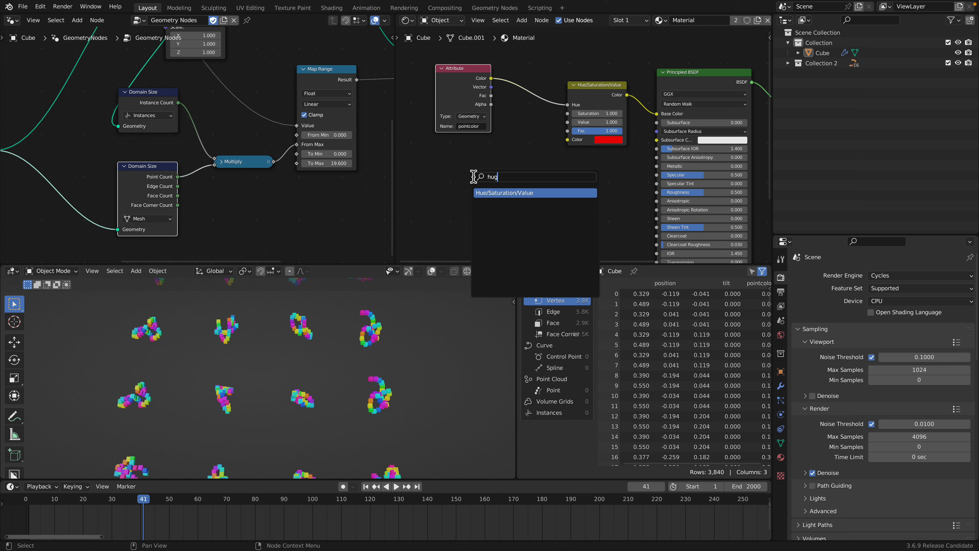
key("Return")
left_click(563, 179)
- Add an Object Info node below the Attribute node and connect its Random output to the existing Hue/Saturation/Value node's Hue
key("shift+a")
left_click(473, 172)
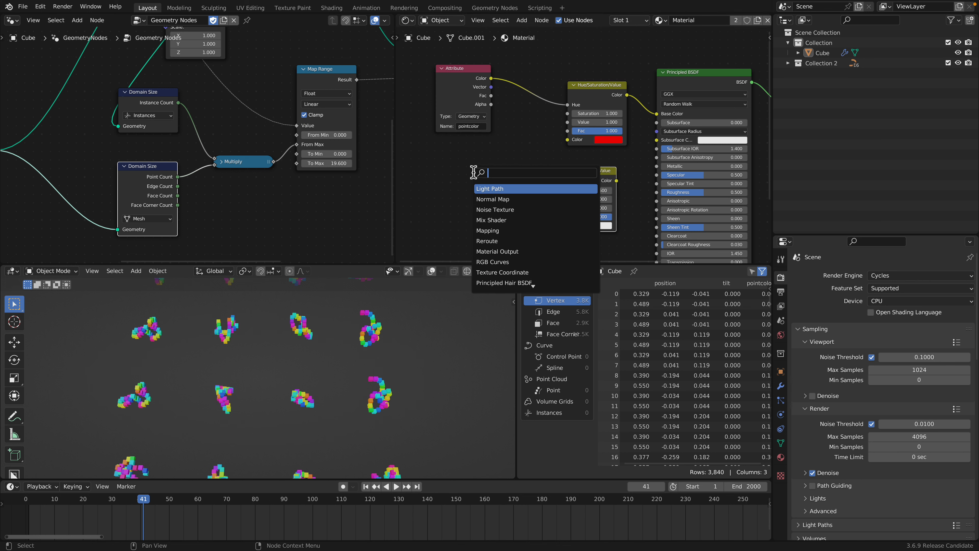
type("obje")
key("Return")
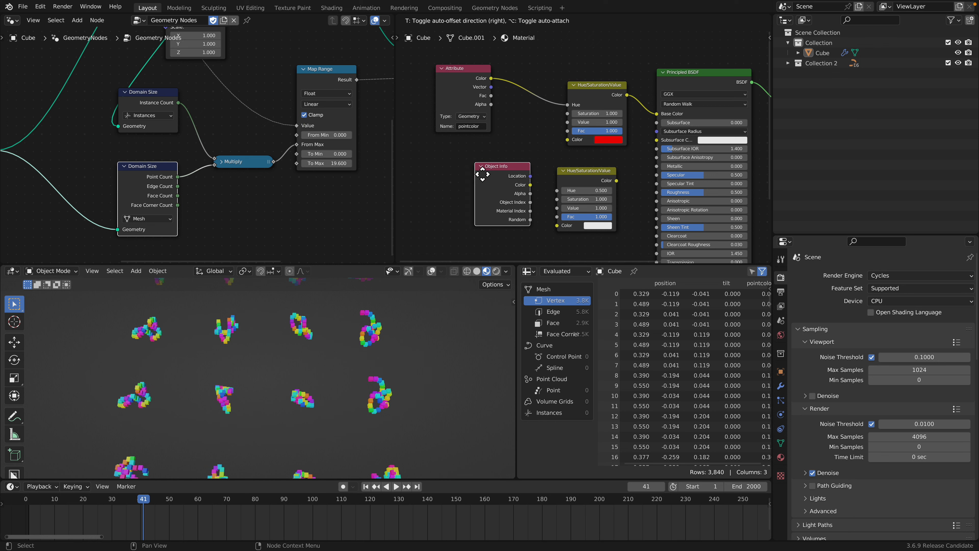
left_click(478, 204)
left_click_drag(486, 218, 567, 104)
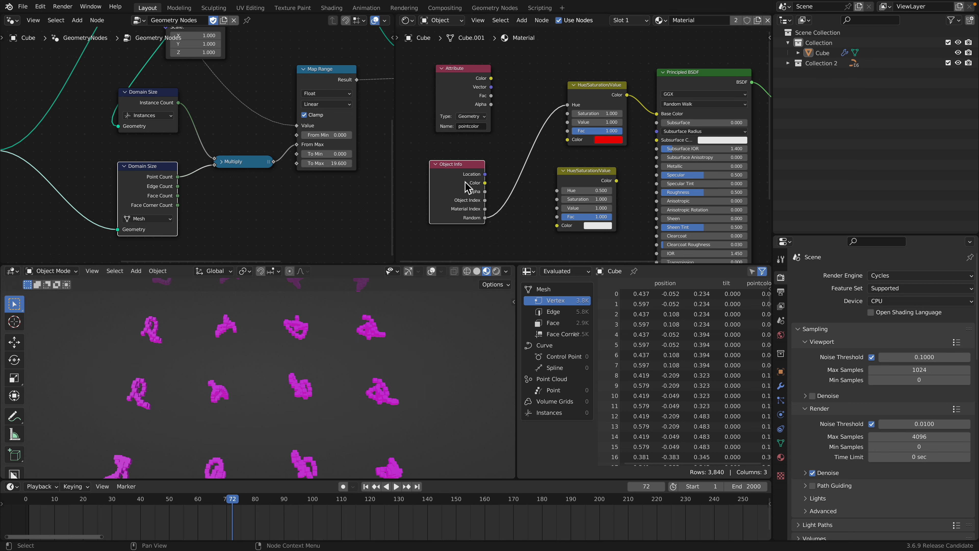
- Drive the Hue from a new Geometry node's Random Per Island output and switch the viewport to Rendered shading
left_click_drag(465, 182, 474, 215)
key("shift+a")
type("sge")
key("Return")
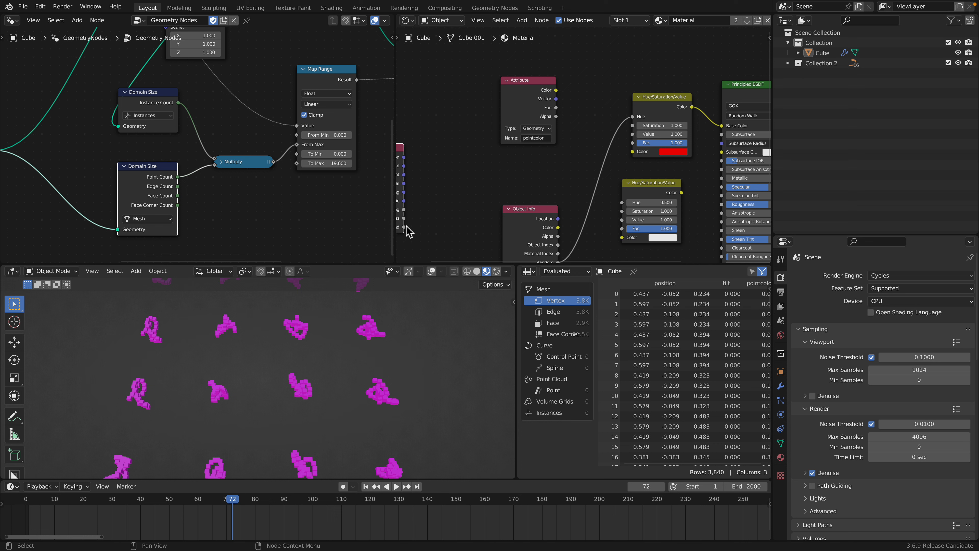
left_click_drag(404, 227, 632, 116)
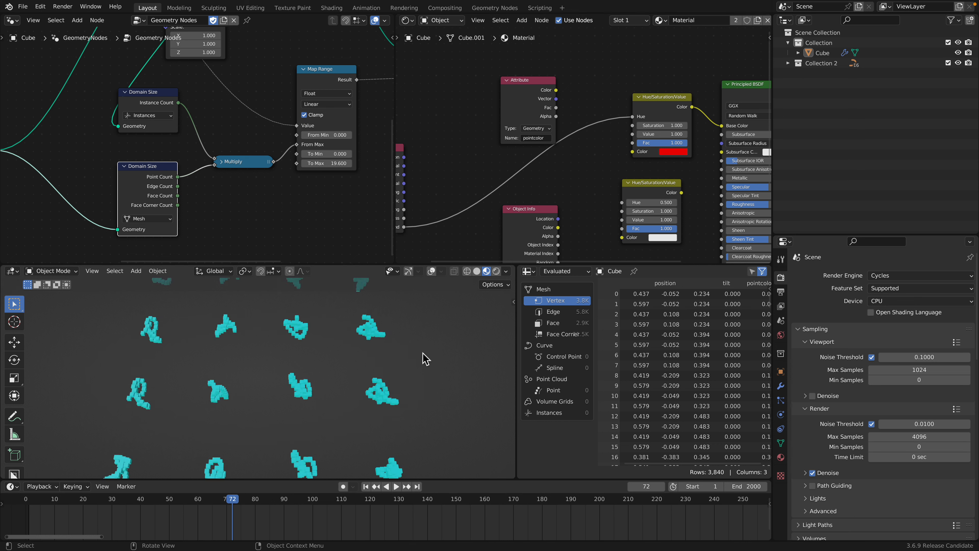
scroll(555, 193, "down", 1)
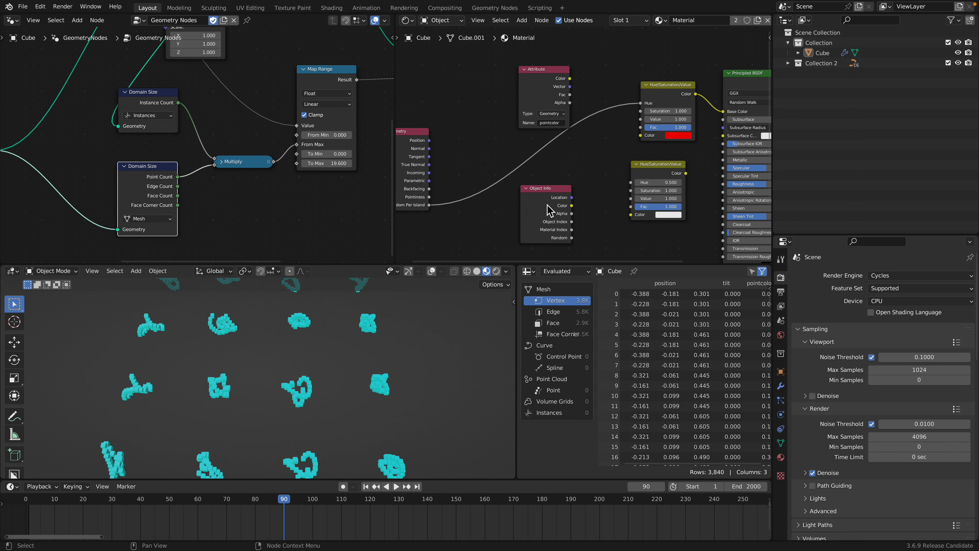
left_click(496, 271)
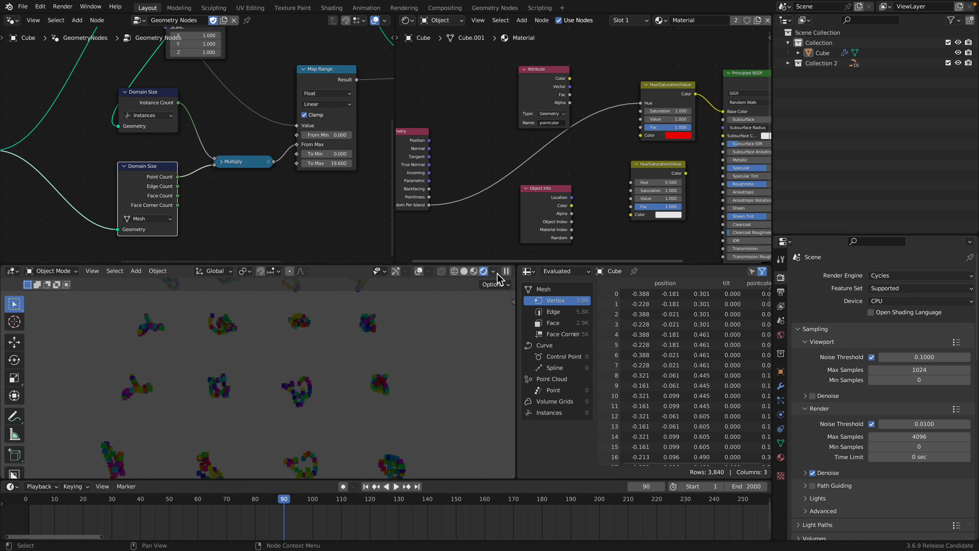
- Show the viewport overlays and gizmos again, then add a Sun light and tilt it freely with trackball rotation
left_click(419, 271)
left_click(395, 271)
key("shift+a")
mouse_move(401, 329)
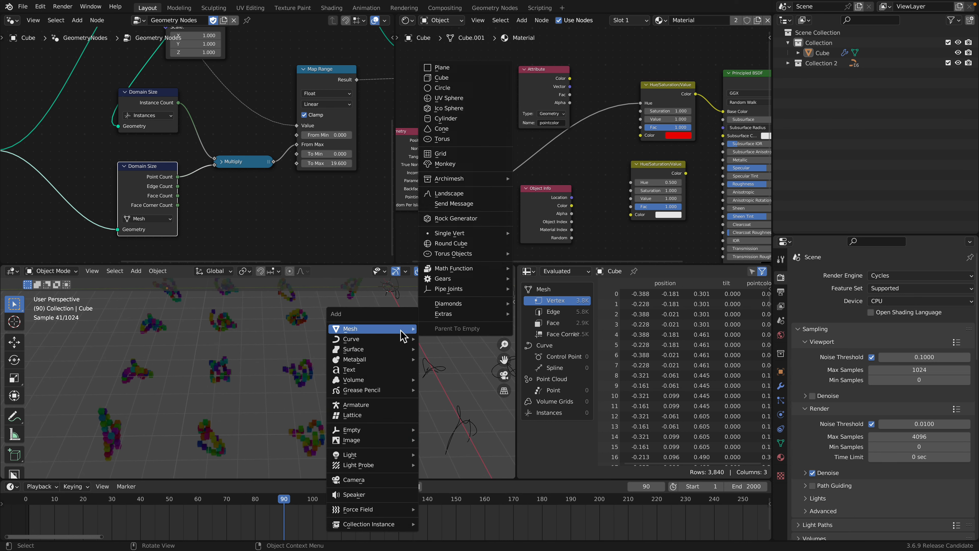
mouse_move(387, 458)
left_click(452, 465)
key("r")
key("r")
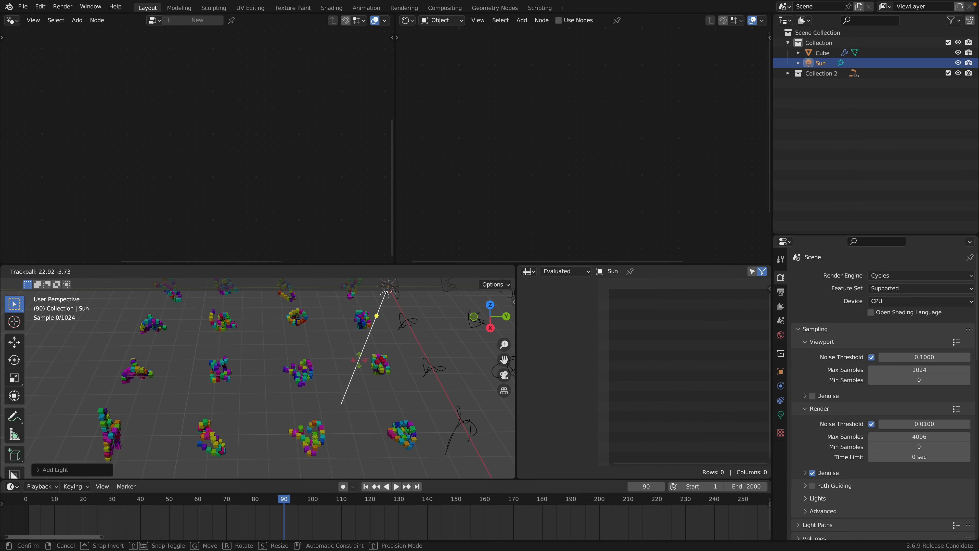
left_click(365, 326)
- Make the Cube object active again and play the animation briefly to preview its Random Per Island colouring under the sun light
left_click(365, 326)
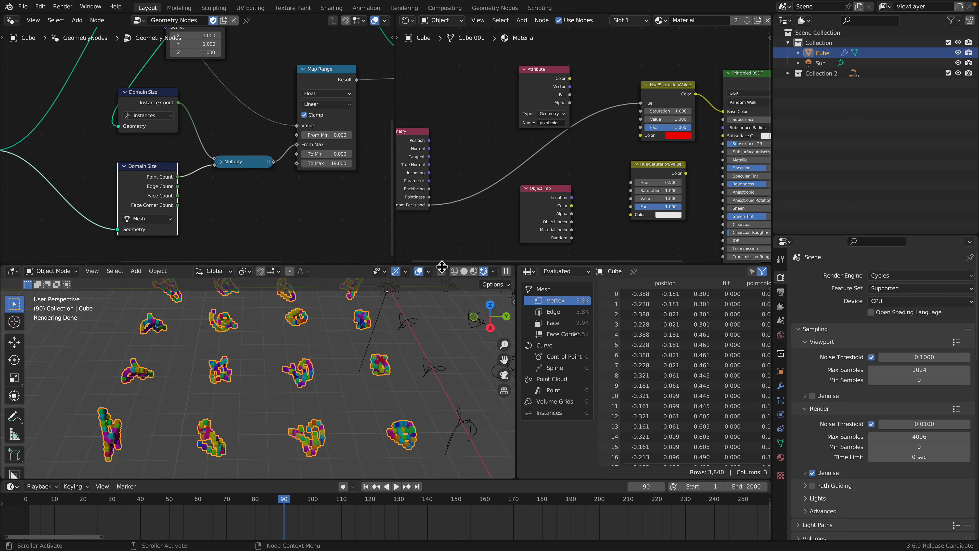
left_click(434, 326)
key("space")
key("space")
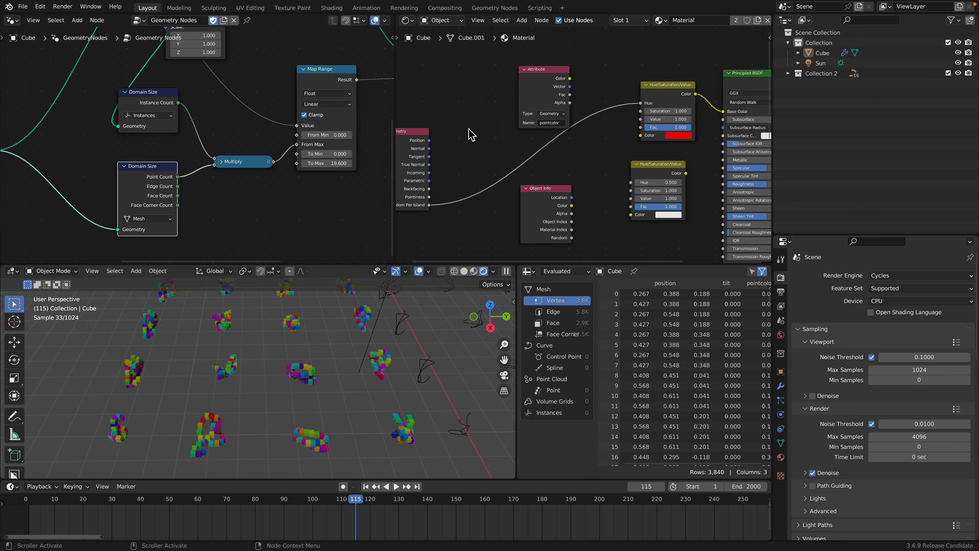
- Try Object Info's Random output as the Hue input during playback, then reconnect the Geometry node's Random Per Island output
left_click_drag(418, 139, 463, 142)
left_click_drag(572, 238, 640, 104)
middle_click_drag(367, 361, 339, 328)
key("space")
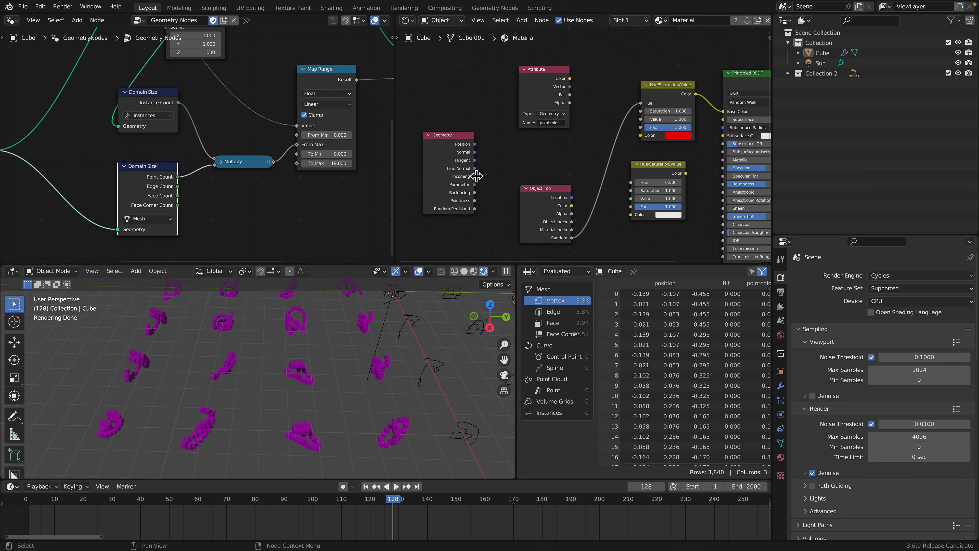
left_click_drag(475, 208, 648, 104)
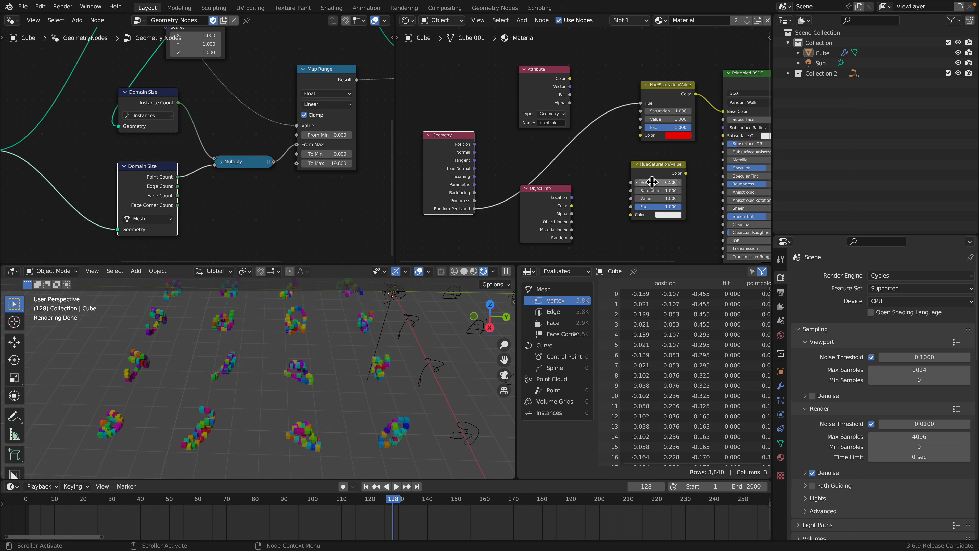
- Connect the Attribute node's Color to the Hue of the linked Hue/Saturation/Value node and move the Attribute and spare colour nodes clear
left_click_drag(657, 166, 637, 178)
left_click_drag(564, 79, 642, 109)
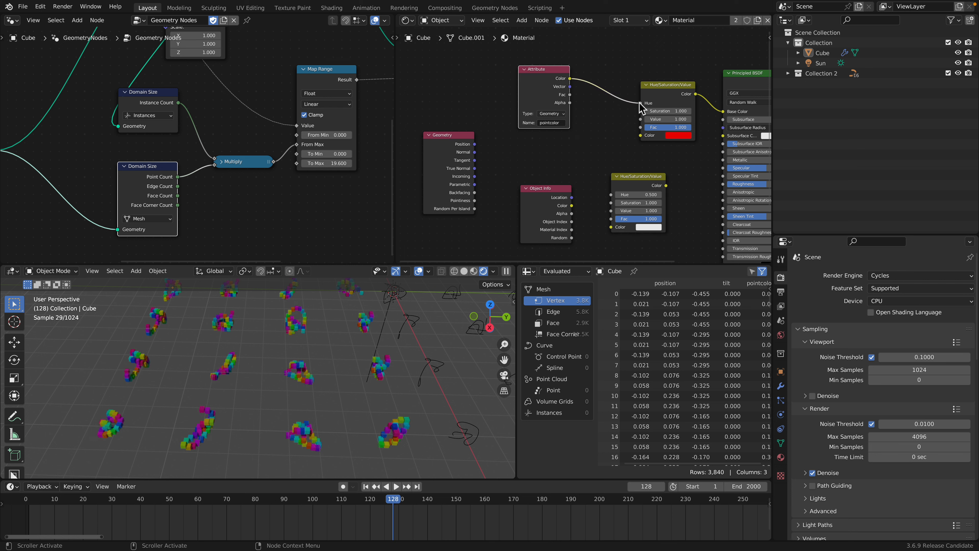
left_click_drag(545, 87, 546, 77)
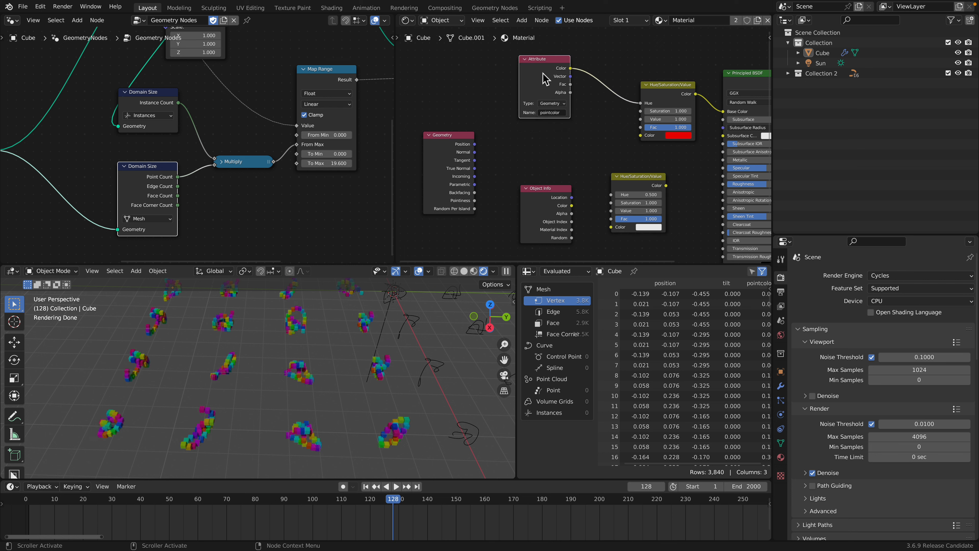
- Delete the Object Info and Geometry nodes from the material
left_click(544, 191)
key("x")
left_click(454, 151)
key("x")
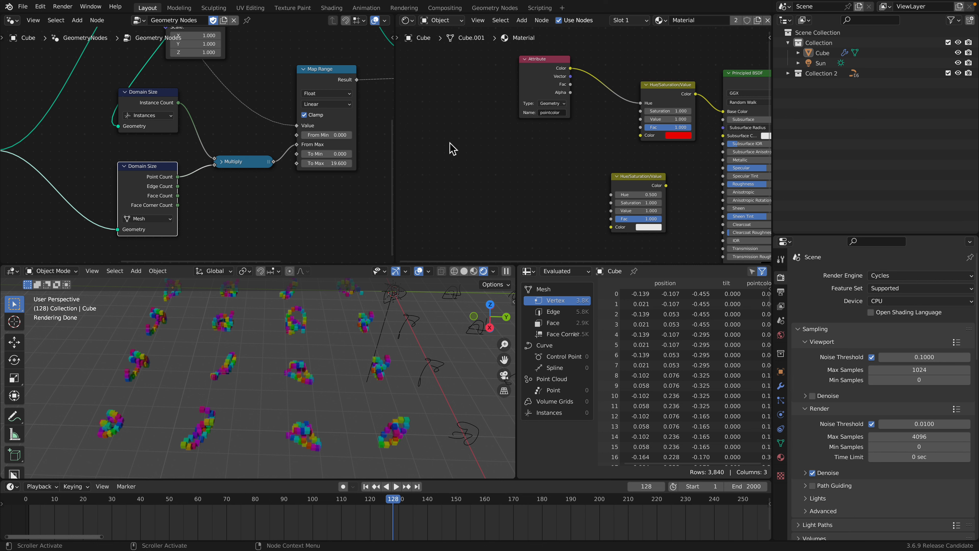
- Widen the Geometry Nodes editor, save the file and play the animation briefly with the attribute-driven colours
left_click_drag(394, 146, 459, 138)
key("ctrl+s")
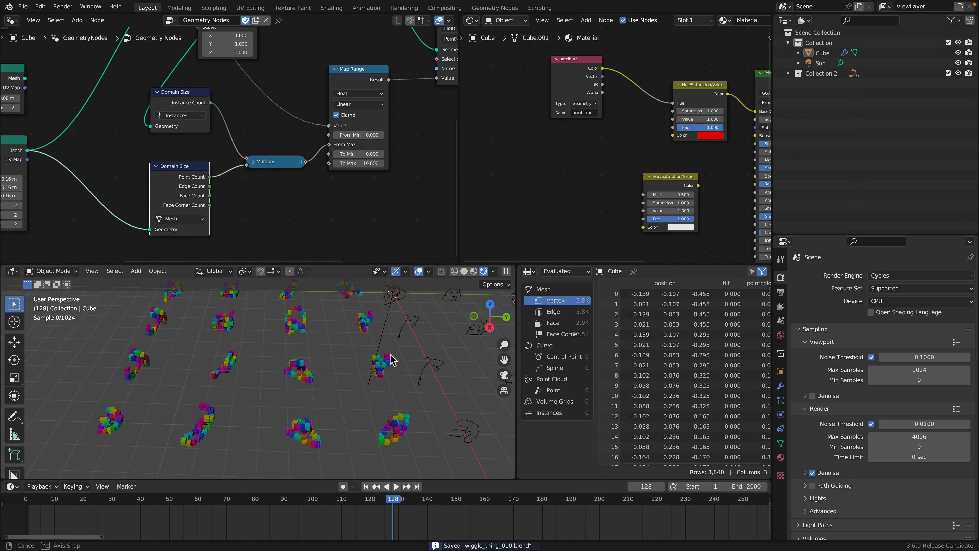
key("space")
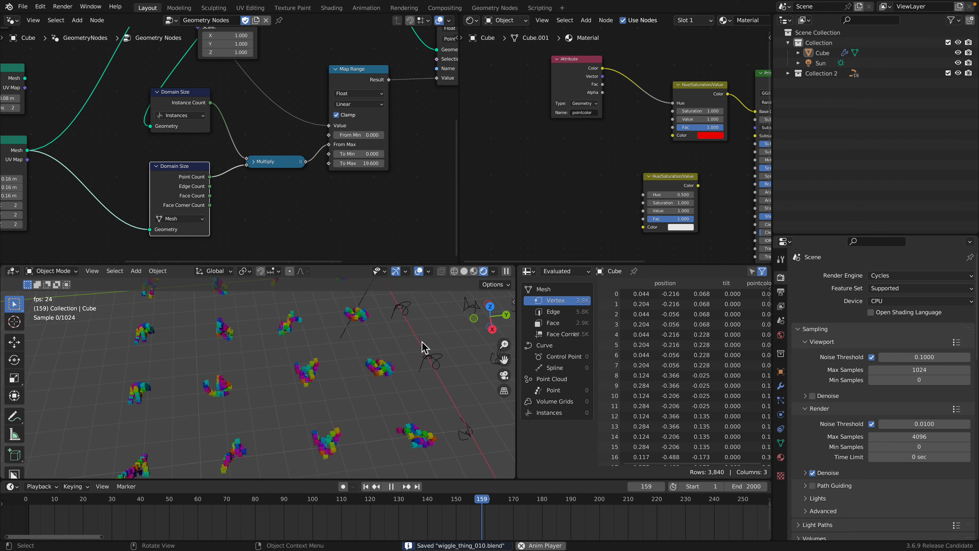
key("space")
- Close the spreadsheet by extending the 3D viewport over it, switch to Solid shading and make the viewport taller
left_click_drag(415, 265, 413, 235)
scroll(363, 184, "down", 3)
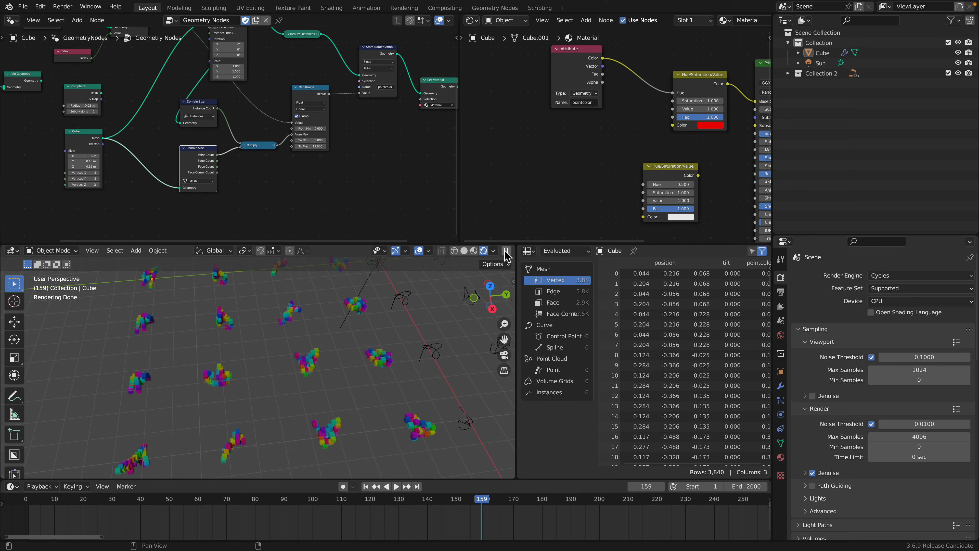
left_click_drag(519, 250, 671, 260)
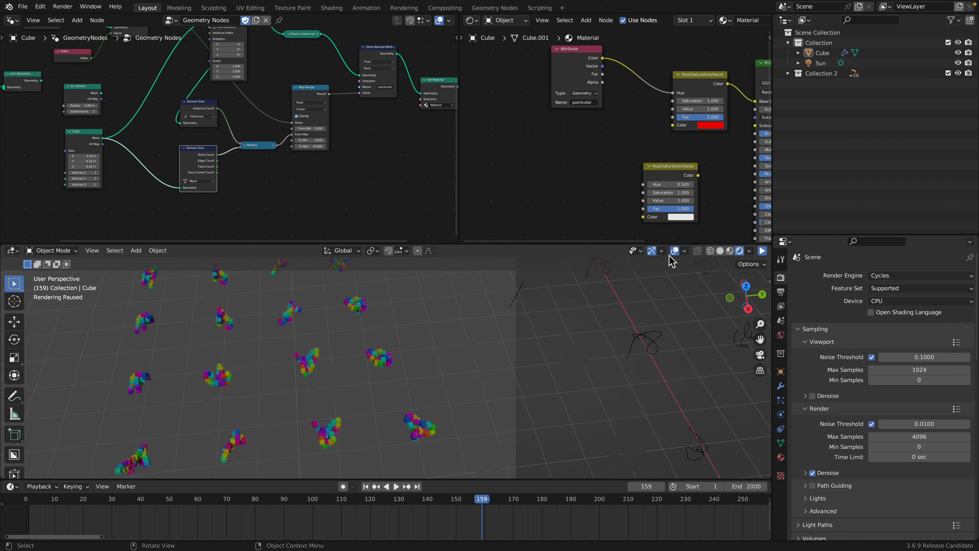
left_click(720, 251)
middle_click_drag(388, 338, 412, 324)
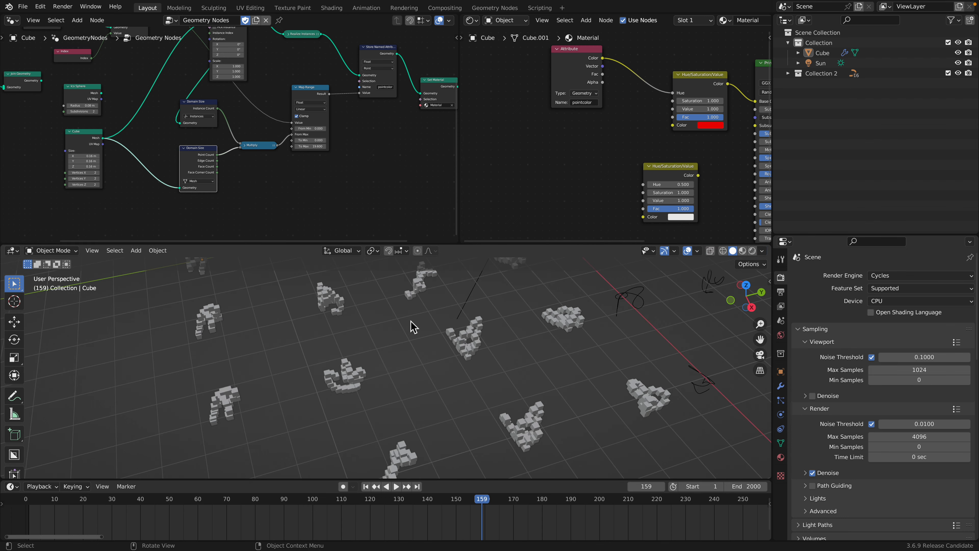
scroll(427, 327, "down", 3)
left_click_drag(474, 246, 475, 145)
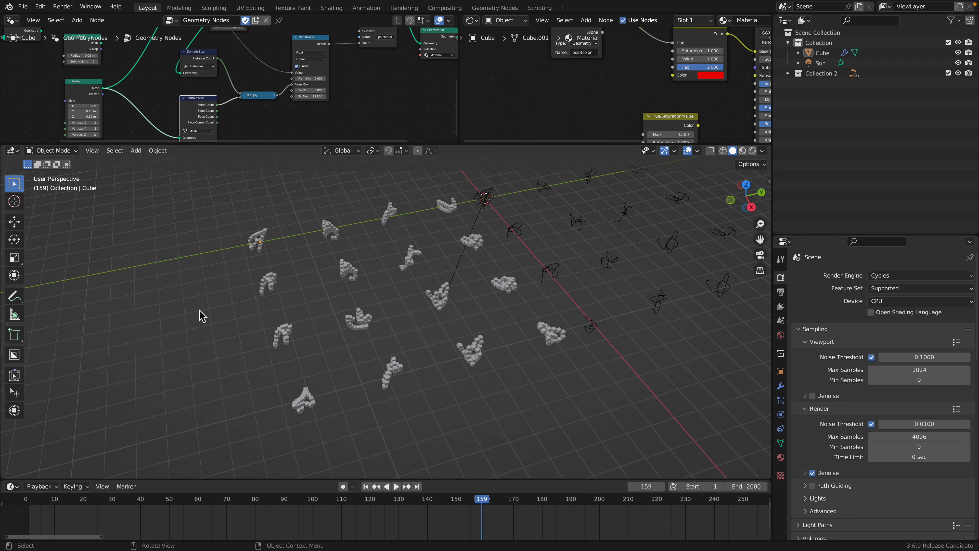
- Draw two rows of five short curved annotation strokes on the empty grid floor beside the cube instances
middle_click_drag(201, 313, 327, 337)
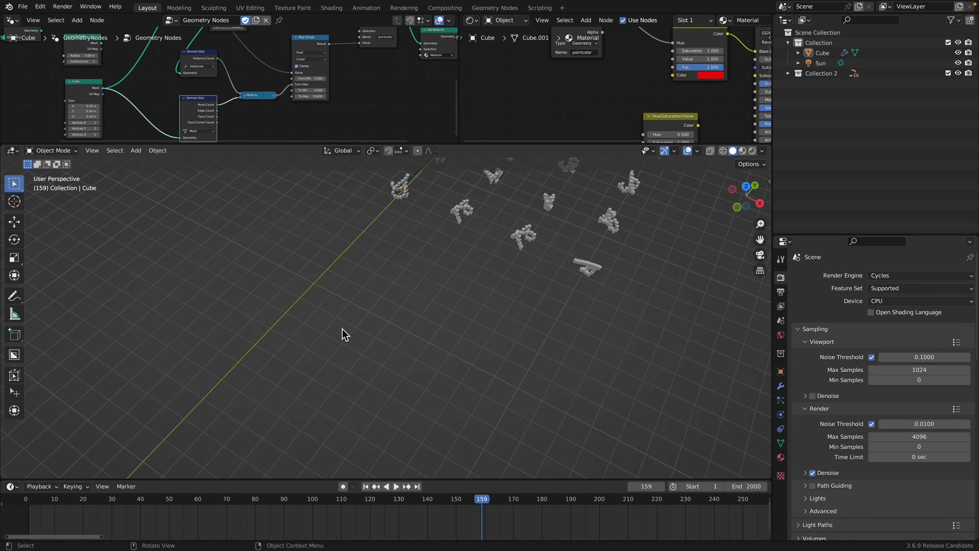
left_click_drag(354, 314, 357, 350)
left_click_drag(408, 315, 397, 357)
left_click_drag(450, 325, 458, 353)
left_click_drag(507, 323, 501, 354)
left_click_drag(545, 330, 552, 362)
left_click_drag(371, 377, 364, 419)
left_click_drag(400, 388, 414, 417)
left_click_drag(448, 390, 432, 421)
middle_click_drag(548, 396, 410, 358, "shift")
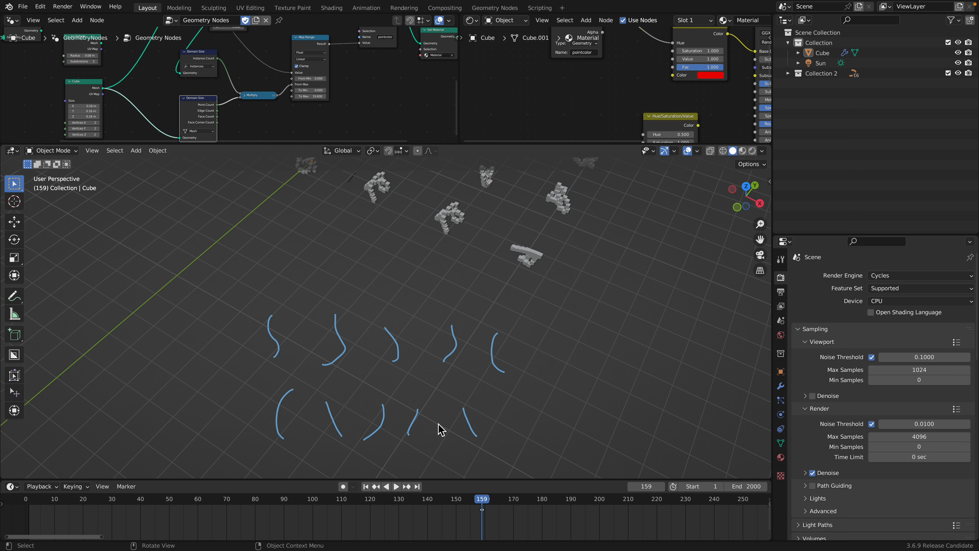
- Make the node editors taller and examine the whole Geometry Nodes tree from Collection Info to Group Output
middle_click_drag(435, 305, 430, 232)
left_click_drag(475, 147, 474, 298)
scroll(376, 236, "down", 6)
mouse_move(366, 198)
middle_mouse_down()
mouse_move(344, 218)
mouse_move(378, 195)
middle_mouse_up()
scroll(345, 205, "up", 2)
left_click_drag(461, 184, 468, 181)
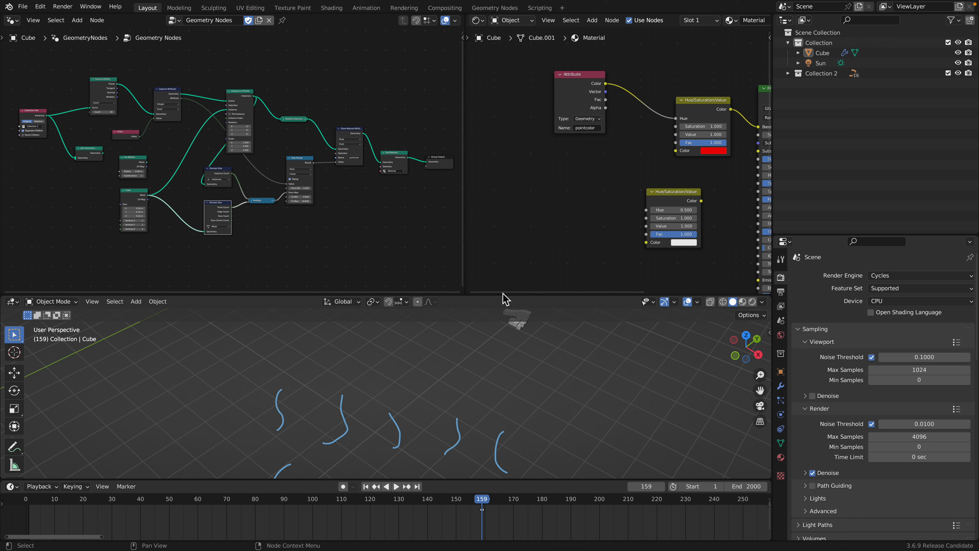
- Play the animation in short runs and examine the instances beside the annotation strokes and source curves
key("space")
middle_click_drag(455, 400, 363, 405)
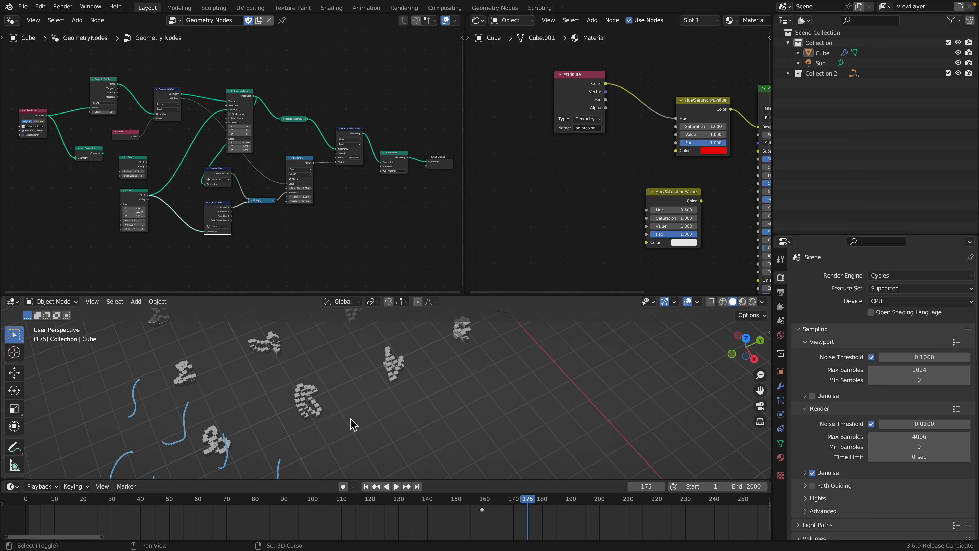
key("space")
key("space")
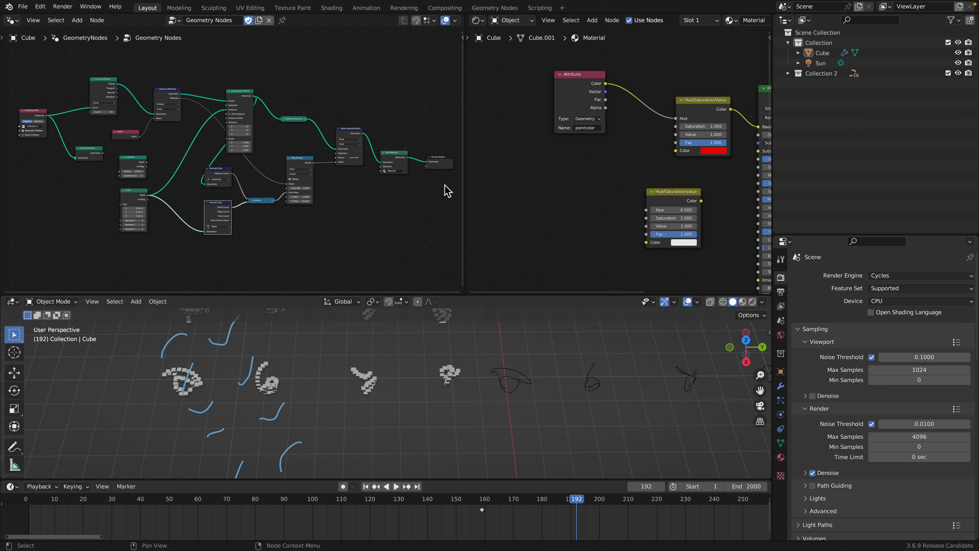
- Merge the two node editors into one, switch it to Sverchok Nodes and load the existing Sverchok node tree
left_click_drag(447, 296, 448, 205)
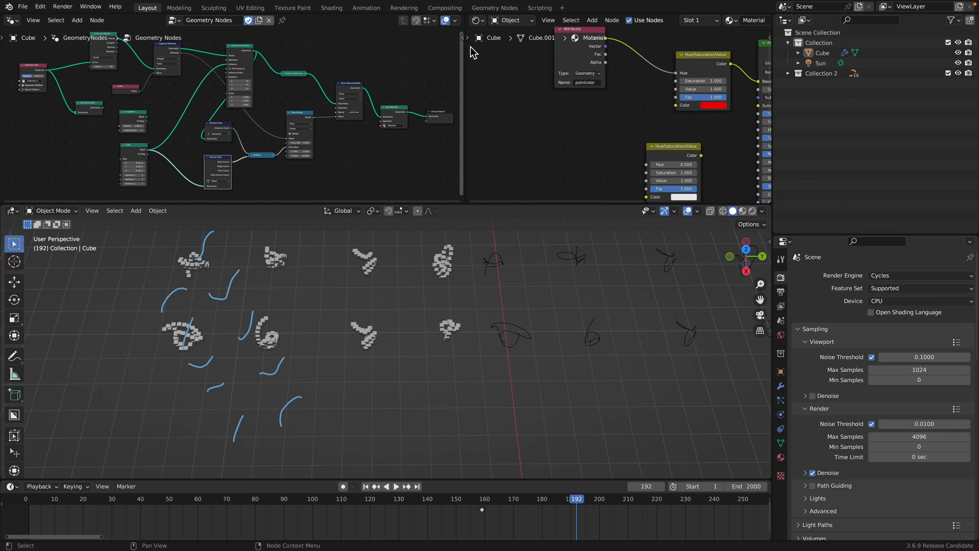
left_click_drag(467, 17, 303, 54)
left_click(12, 20)
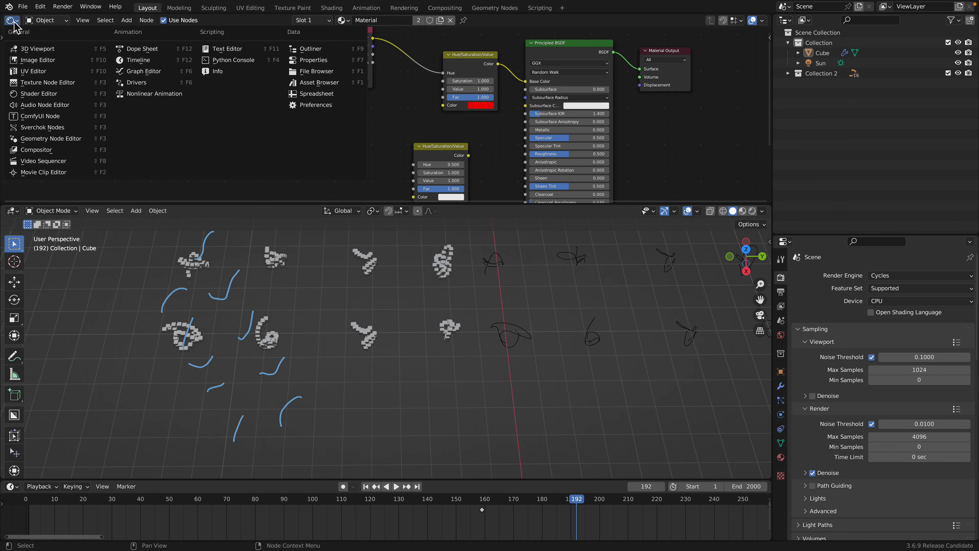
left_click(59, 128)
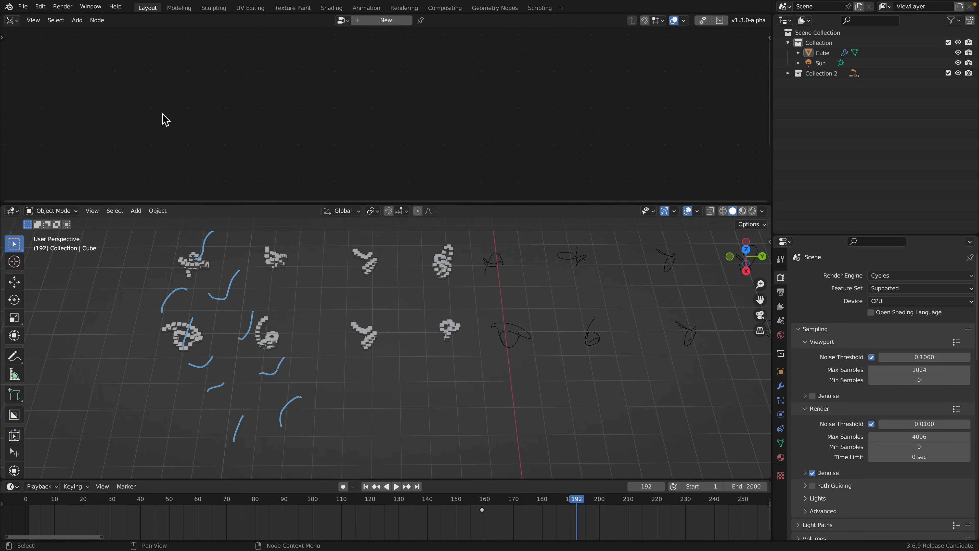
left_click(341, 21)
left_click(370, 33)
- Show the splash screen to check the Blender version, then close it
left_click(9, 8)
left_click(31, 18)
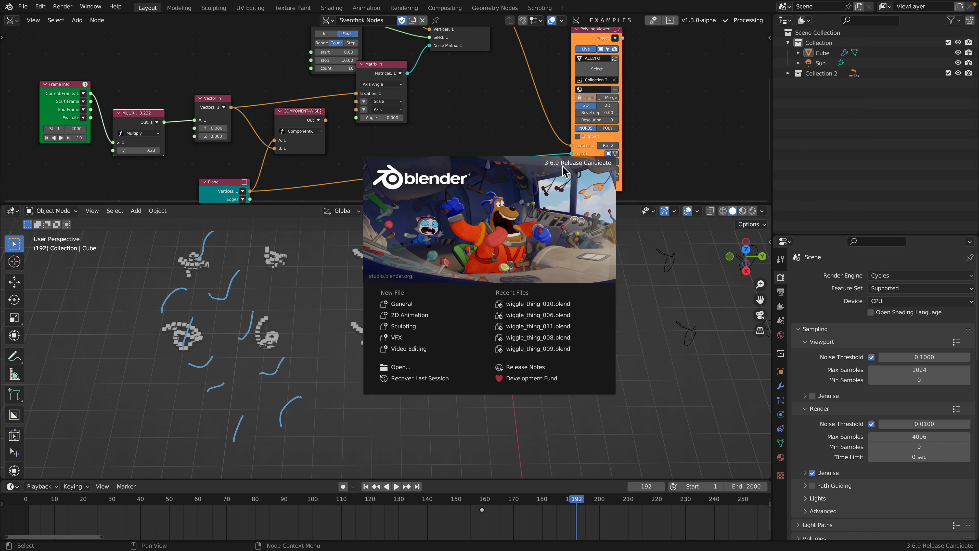
left_click(663, 205)
- Enlarge the Sverchok editor and examine the chain from Frame Info and Line through Vector Noise to Polyline Viewer
left_click_drag(667, 204, 648, 336)
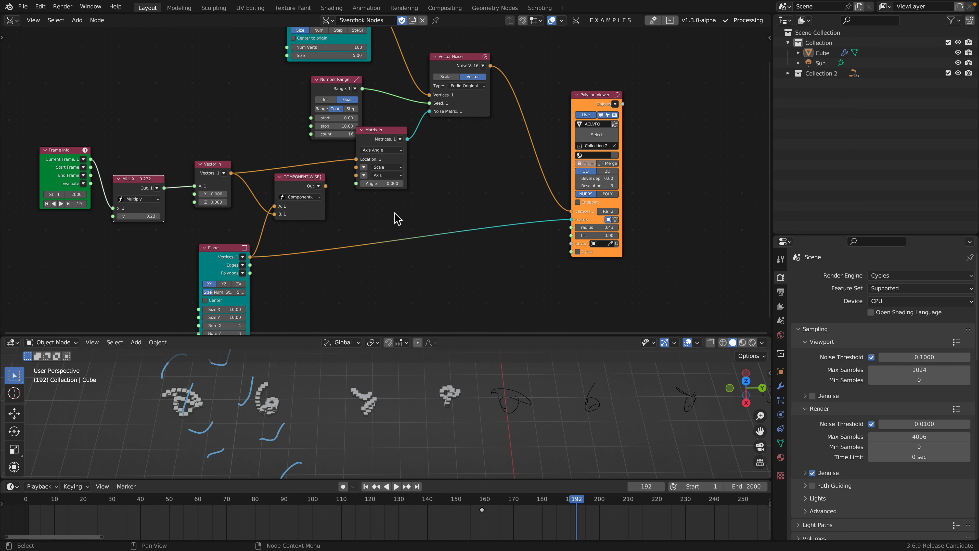
scroll(397, 219, "down", 2)
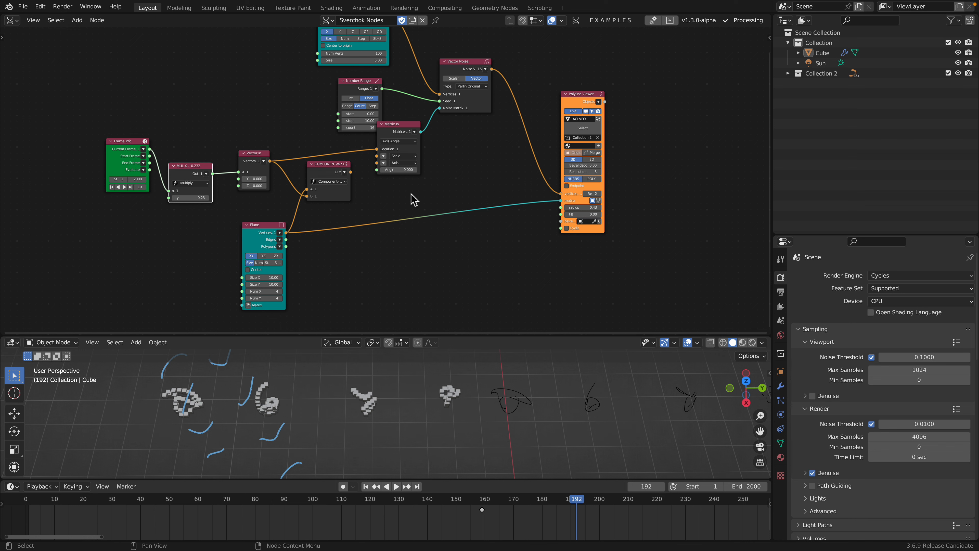
middle_click_drag(412, 193, 416, 223)
scroll(421, 216, "up", 1)
middle_click_drag(332, 123, 321, 164)
scroll(335, 132, "up", 1)
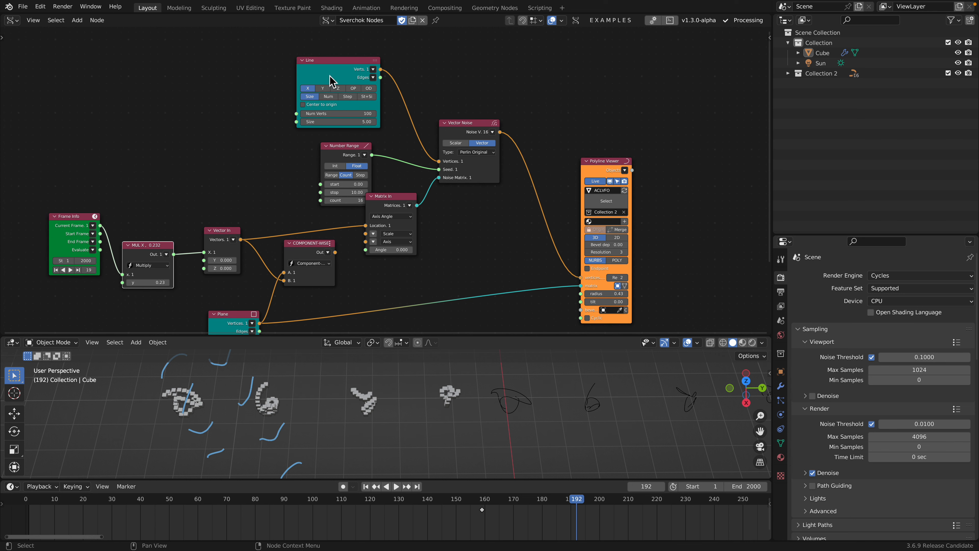
- Reposition the Line, Vector Noise and Polyline Viewer nodes to make the Sverchok tree more compact
left_click_drag(330, 77, 338, 76)
left_click_drag(465, 122, 463, 95)
left_click_drag(591, 161, 572, 116)
scroll(461, 144, "down", 2)
middle_click_drag(461, 145, 489, 94)
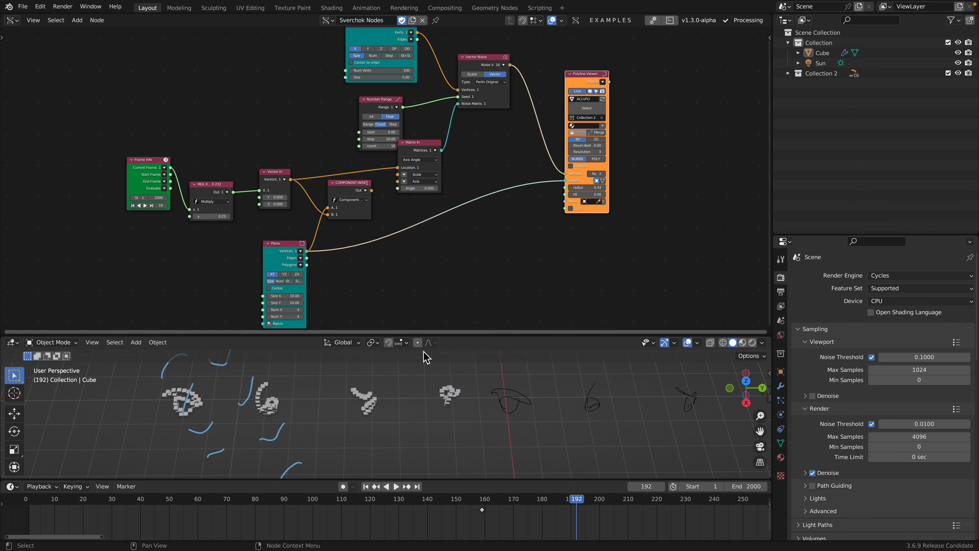
- Resize the viewport below the Sverchok tree and examine the instances alongside their source curves
left_click_drag(476, 335, 477, 192)
middle_click_drag(410, 360, 486, 220)
left_click_drag(485, 193, 466, 280)
middle_click_drag(311, 167, 305, 202)
key("space")
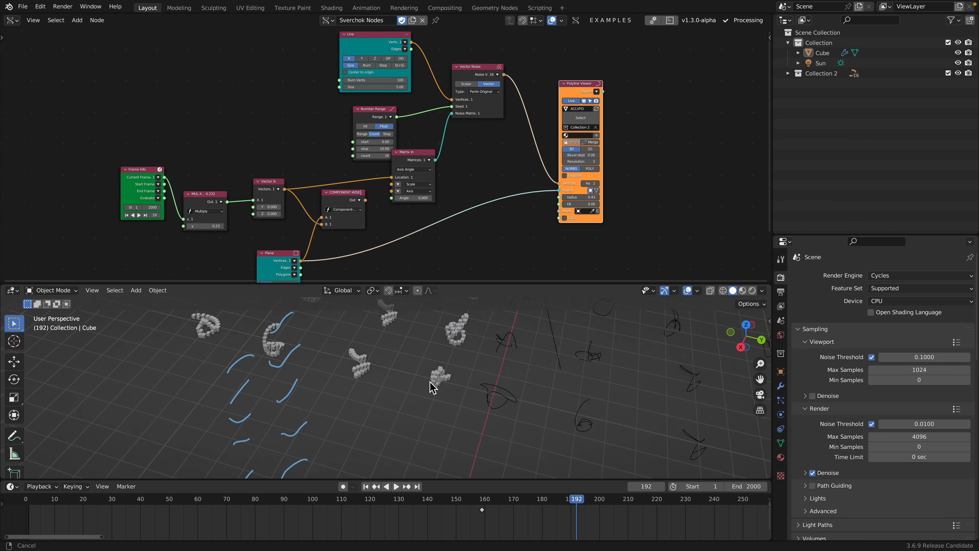
middle_click_drag(430, 382, 453, 381)
key("space")
- Enlarge the viewport and play the animation up to frame 325 to examine how the instances follow the moving curves
left_click_drag(453, 285, 453, 152)
mouse_move(444, 309)
middle_mouse_down()
mouse_move(433, 350)
mouse_move(428, 321)
middle_mouse_up()
key("space")
middle_click_drag(306, 294, 293, 283)
scroll(269, 262, "up", 1)
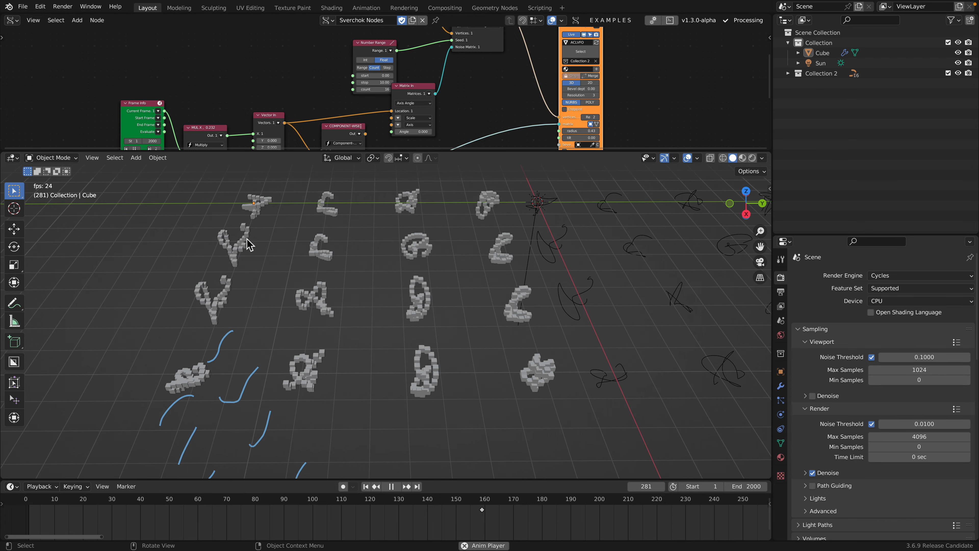
middle_click_drag(452, 343, 444, 322)
key("space")
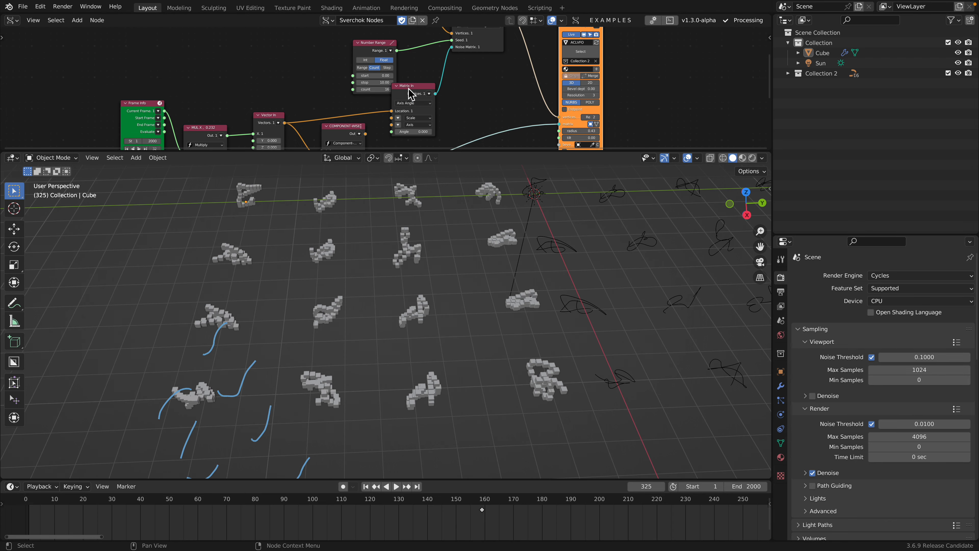
- Switch the Sverchok editor to the Geometry Node Editor, make it taller and fit the whole tree in it
left_click(11, 20)
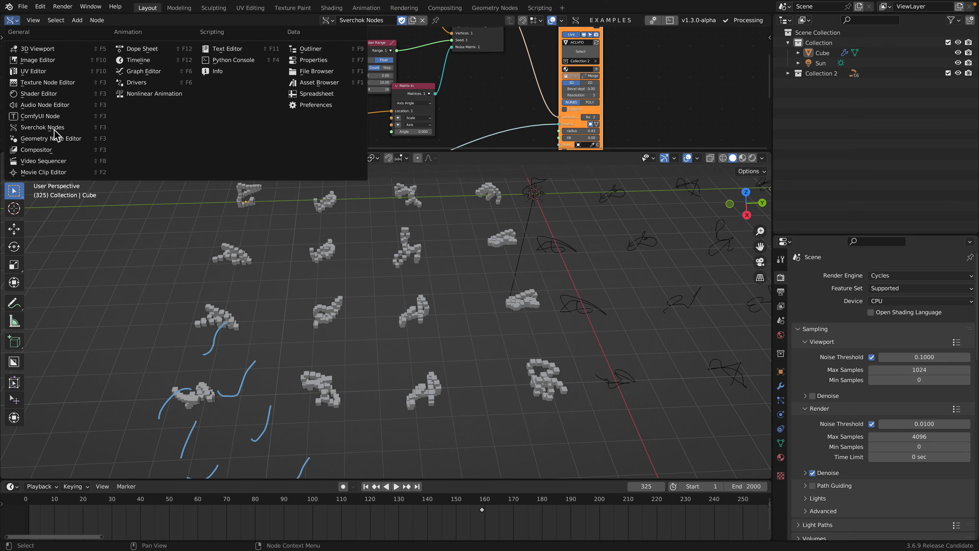
left_click(46, 135)
left_click_drag(381, 156, 381, 226)
key("Home")
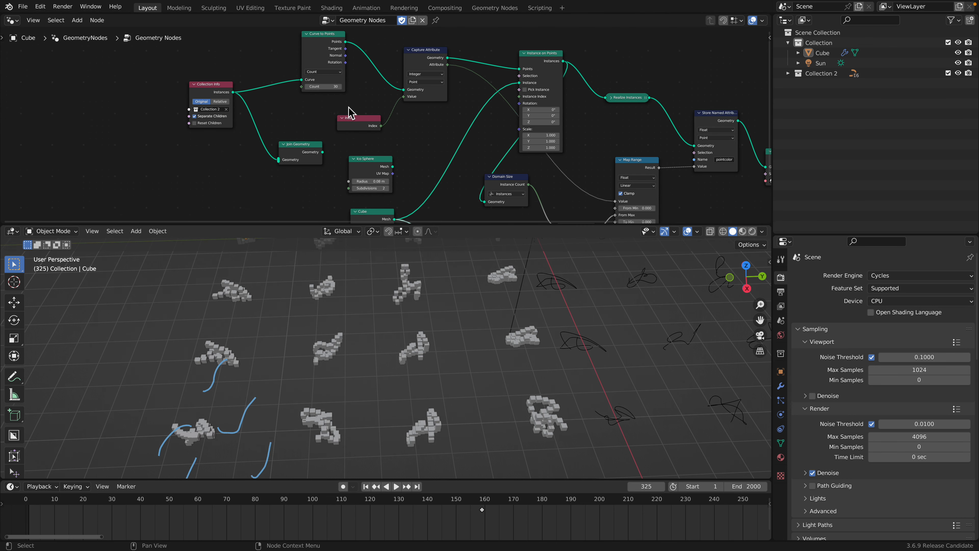
- Make Collection 2 the active collection and enlarge the Geometry Nodes editor around the Collection Info and Curve to Points nodes
left_click(801, 73)
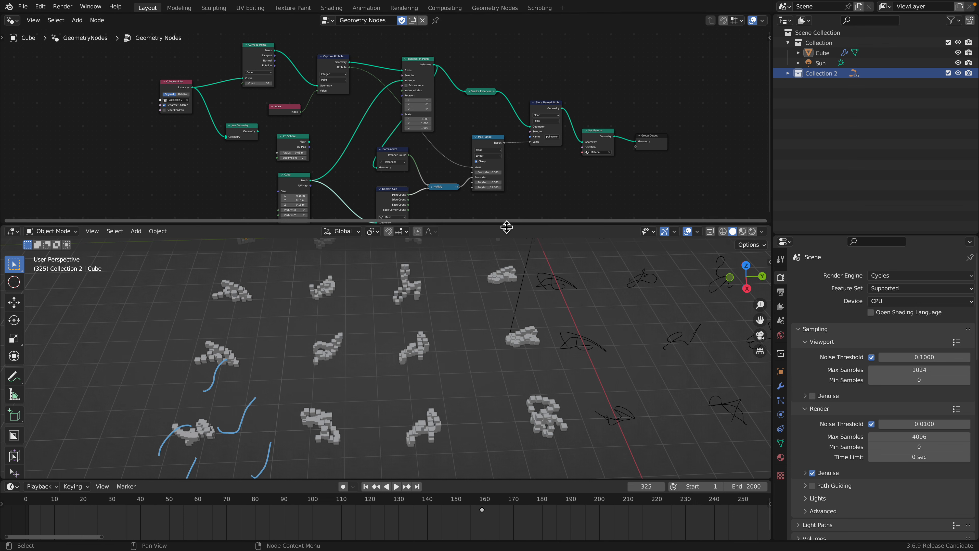
left_click_drag(505, 221, 501, 286)
right_click(262, 162)
left_click(321, 154)
middle_click_drag(324, 150, 311, 175)
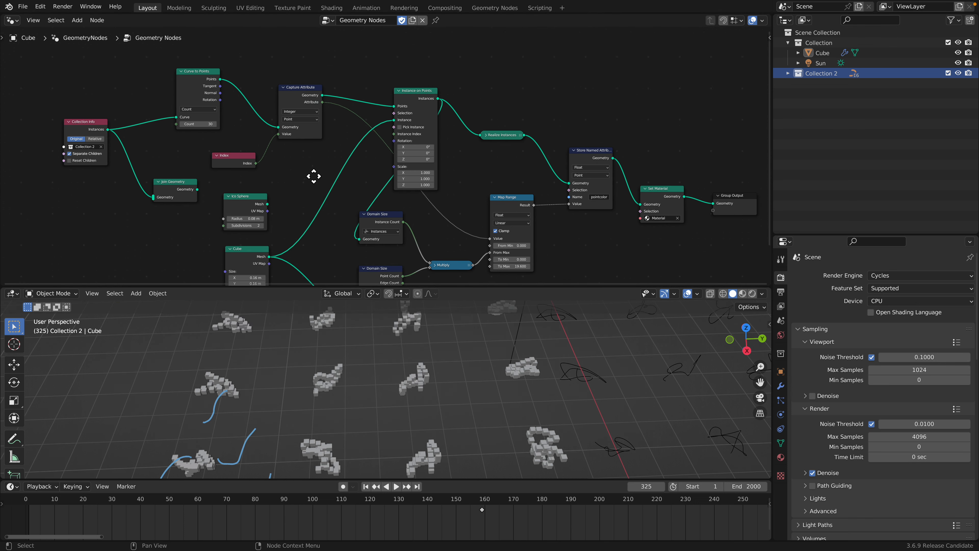
- Enlarge the node tree around the Map Range node and reposition that node beside the Multiply node
scroll(301, 166, "up", 2)
scroll(378, 151, "up", 1)
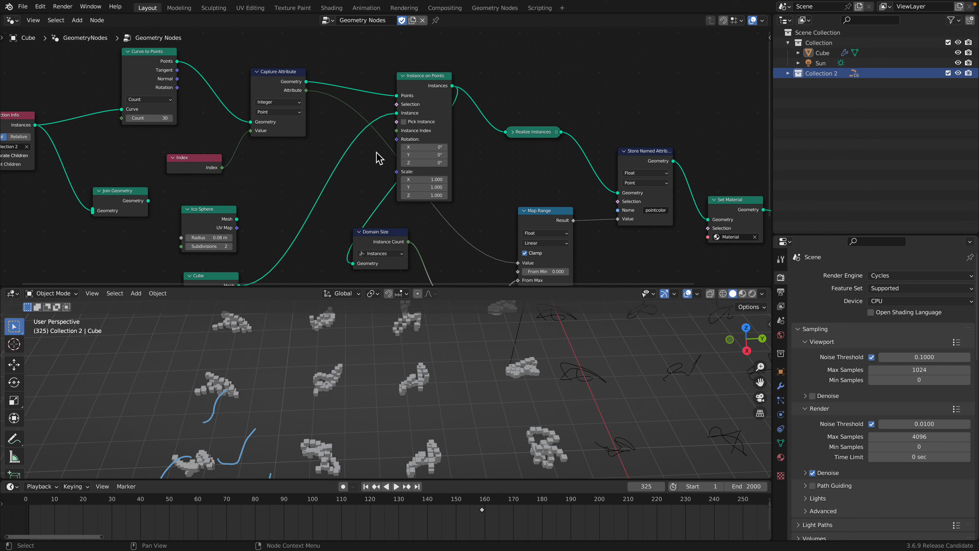
middle_click_drag(378, 151, 337, 113)
left_click_drag(505, 184, 501, 167)
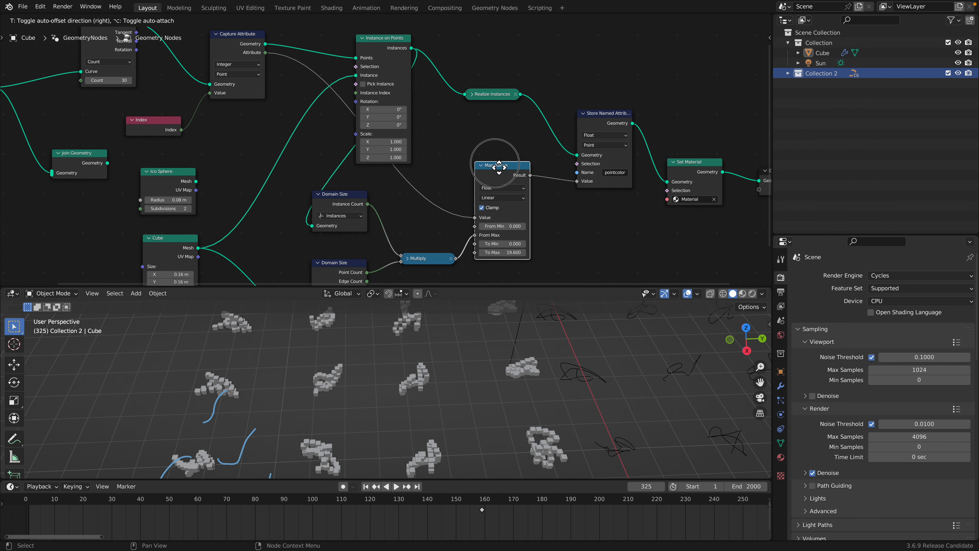
middle_click_drag(417, 182, 415, 160)
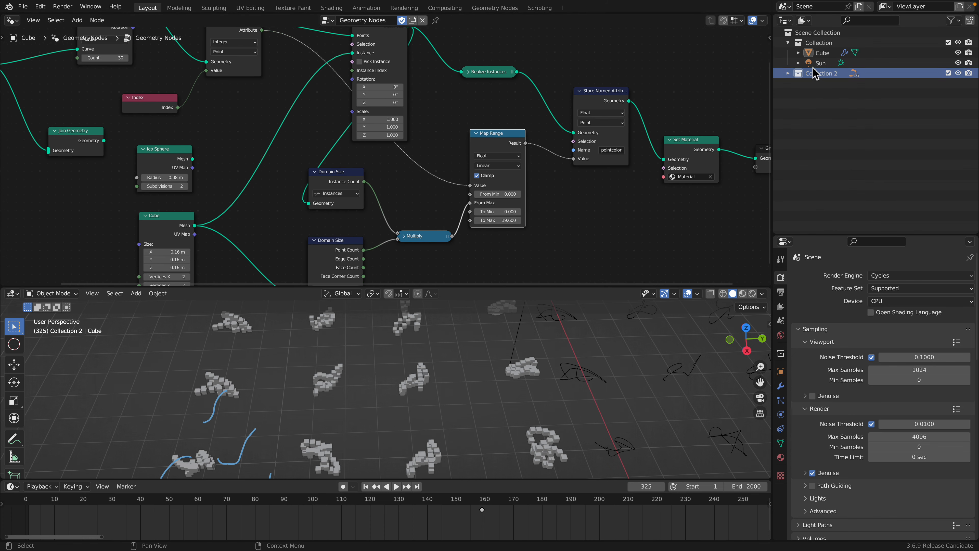
left_click_drag(504, 137, 513, 160)
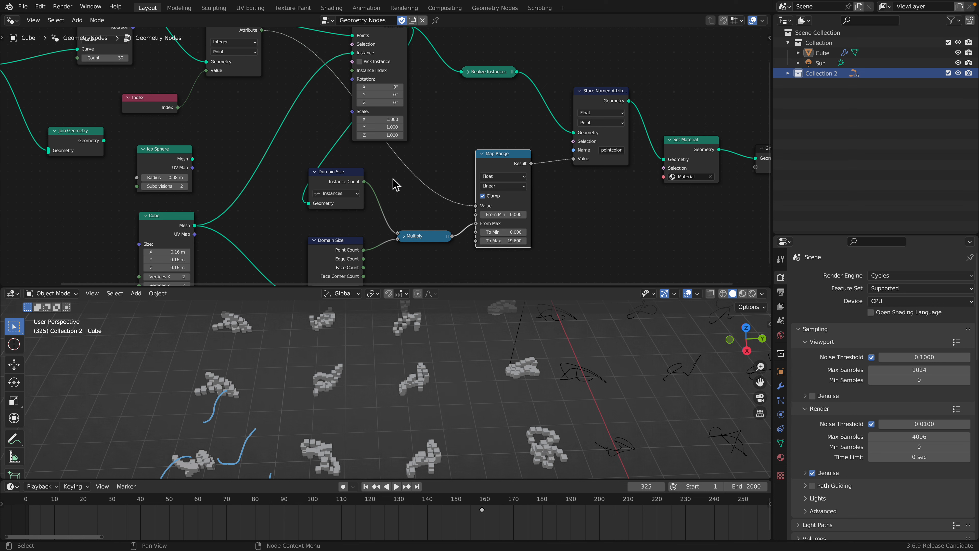
- Examine the tree's output nodes and the instances below, resizing the 3D viewport against the node editor
middle_click_drag(400, 121, 179, 218)
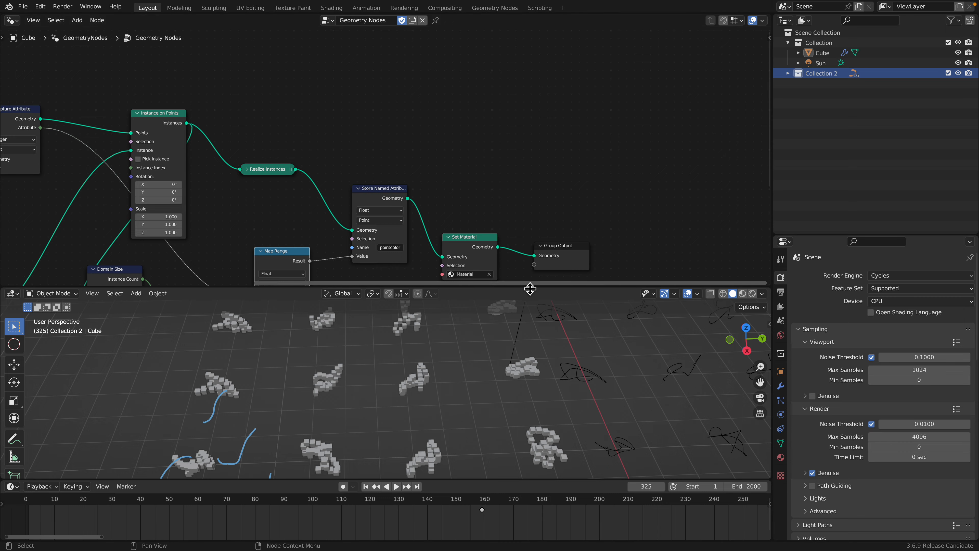
left_click_drag(530, 288, 517, 158)
middle_click_drag(500, 221, 465, 217)
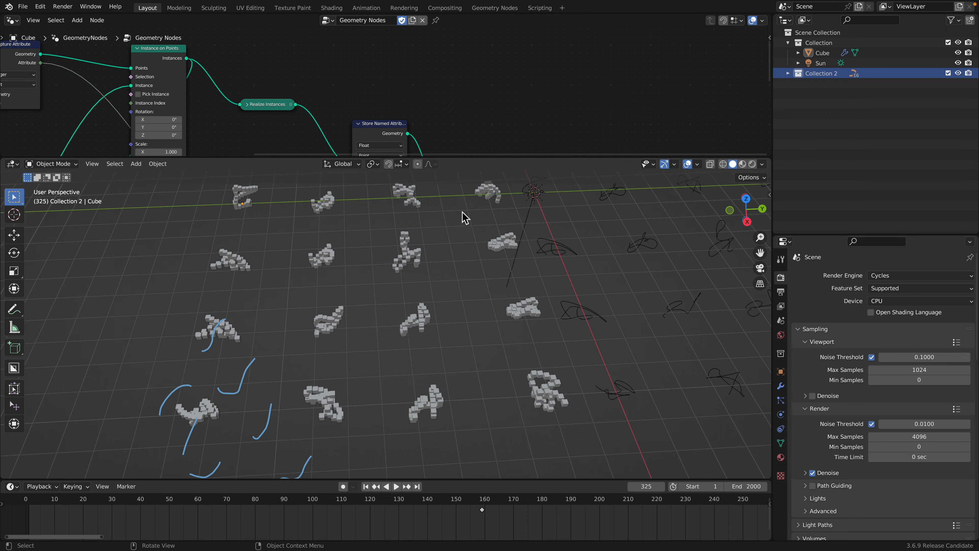
left_click_drag(464, 159, 463, 212)
- Open the recently used file that colours the cube instances through the pointcolor attribute
left_click(23, 7)
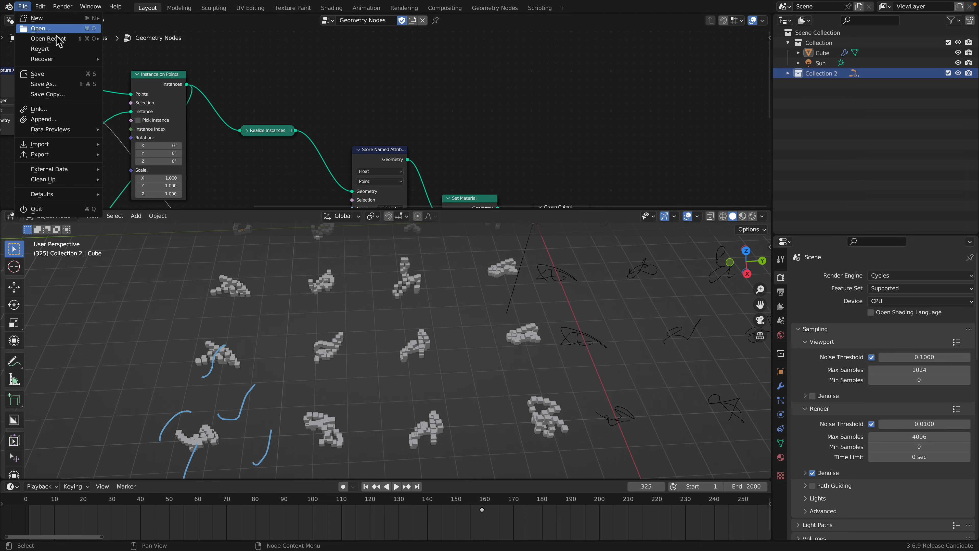
mouse_move(48, 39)
left_click(156, 49)
left_click(444, 293)
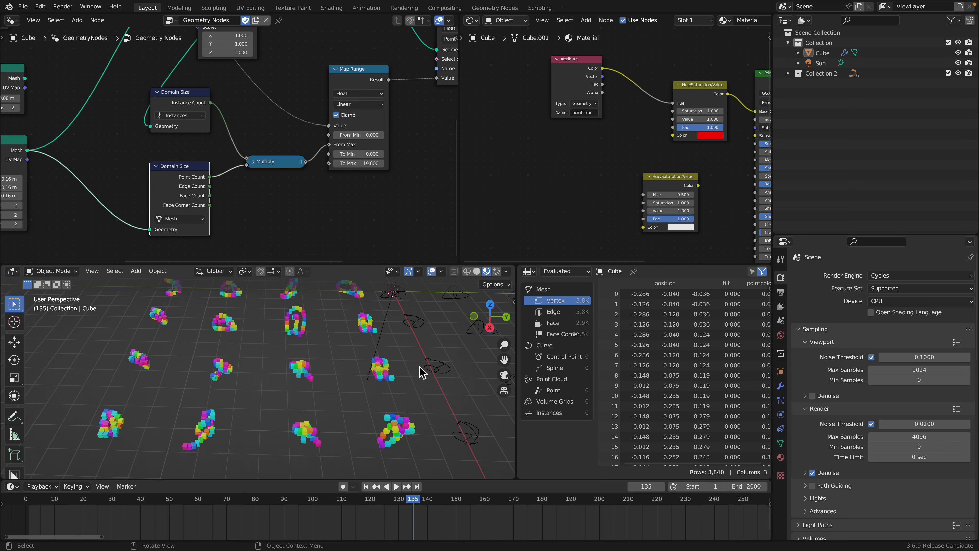
- Play the animation up to frame 427 to examine the coloured instances, and widen the spreadsheet to show the full pointcolor column
key("space")
middle_click_drag(262, 238, 311, 263)
scroll(304, 206, "down", 5)
middle_click_drag(316, 414, 305, 378)
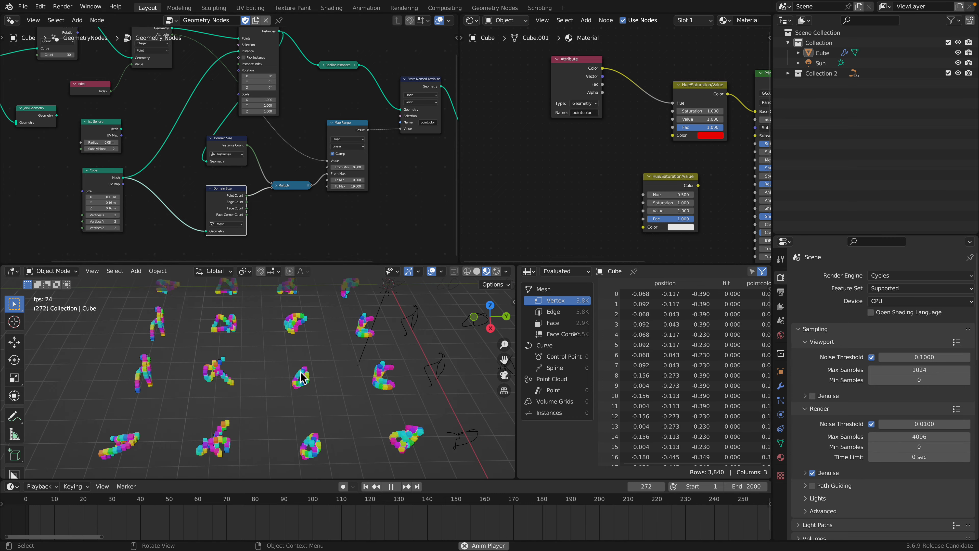
middle_click_drag(330, 356, 340, 373)
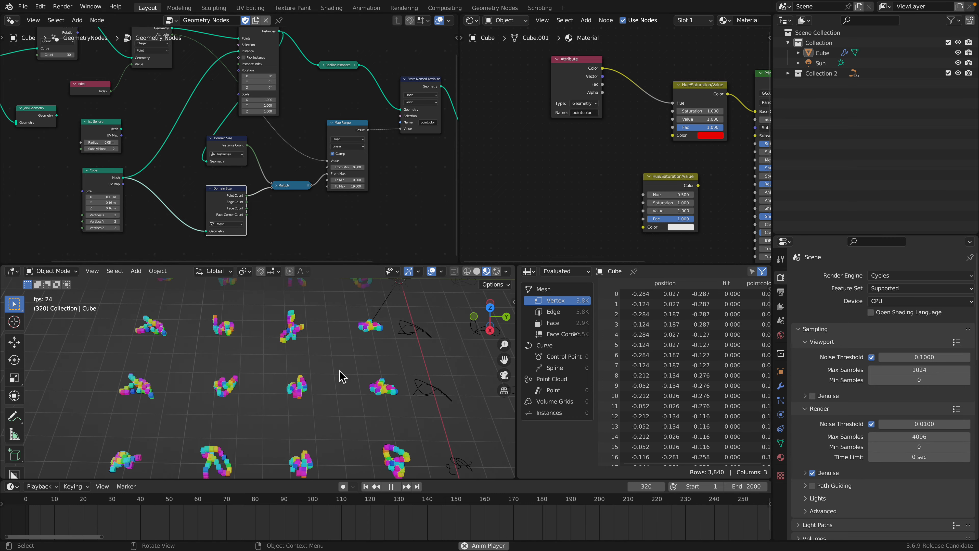
left_click_drag(517, 329, 401, 322)
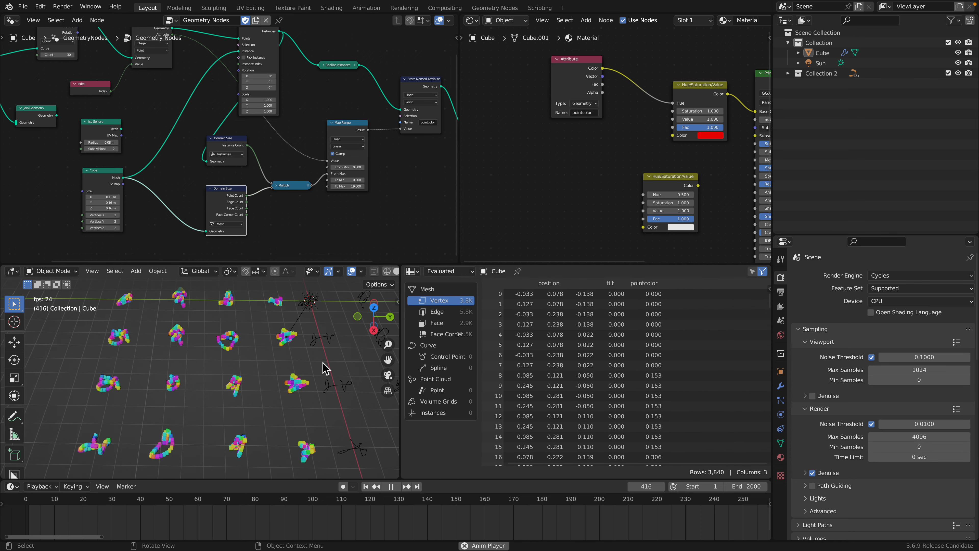
key("space")
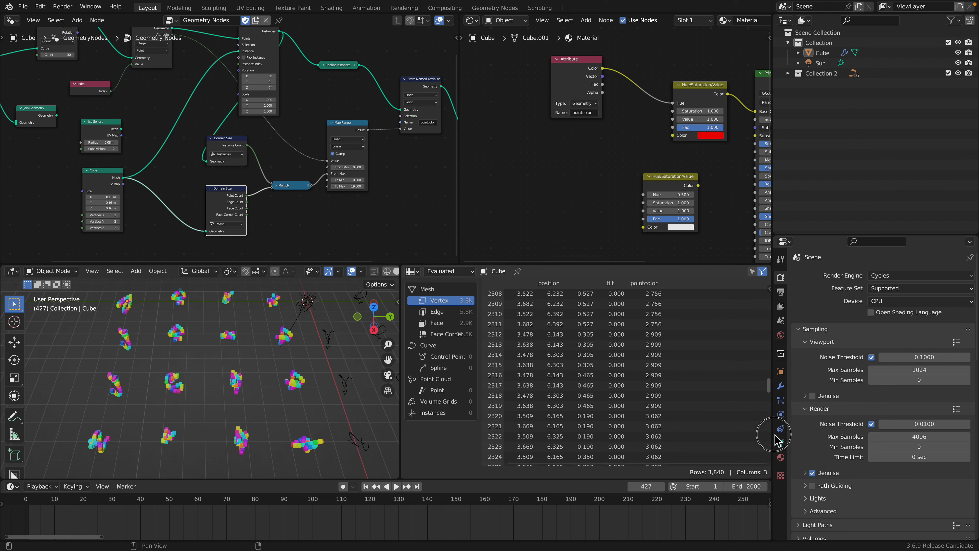
- Set the Map Range node's To Max to 30 with Clamp enabled, and reposition the instance-count Domain Size and Multiply nodes
scroll(321, 212, "up", 2)
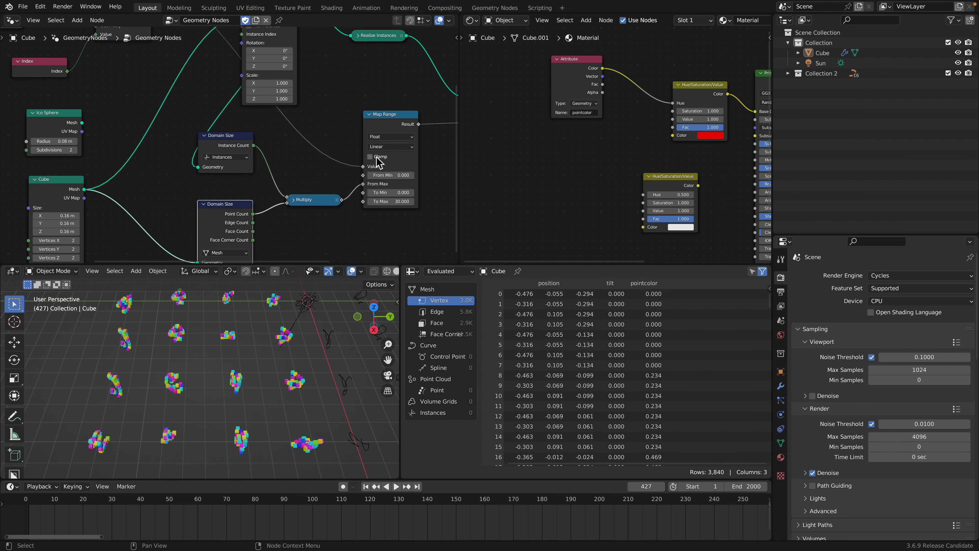
left_click_drag(226, 139, 211, 132)
left_click_drag(310, 199, 307, 197)
scroll(318, 169, "down", 4)
middle_click_drag(320, 169, 319, 186)
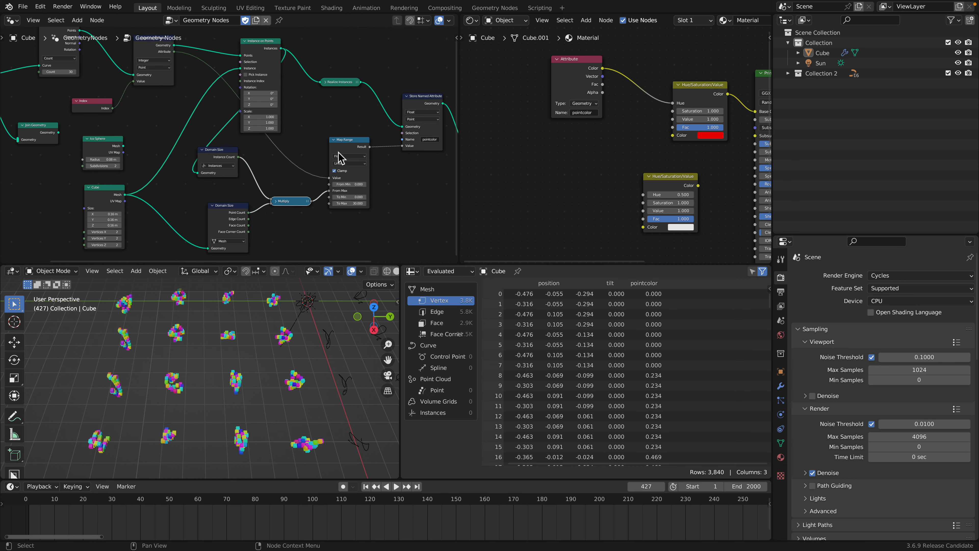